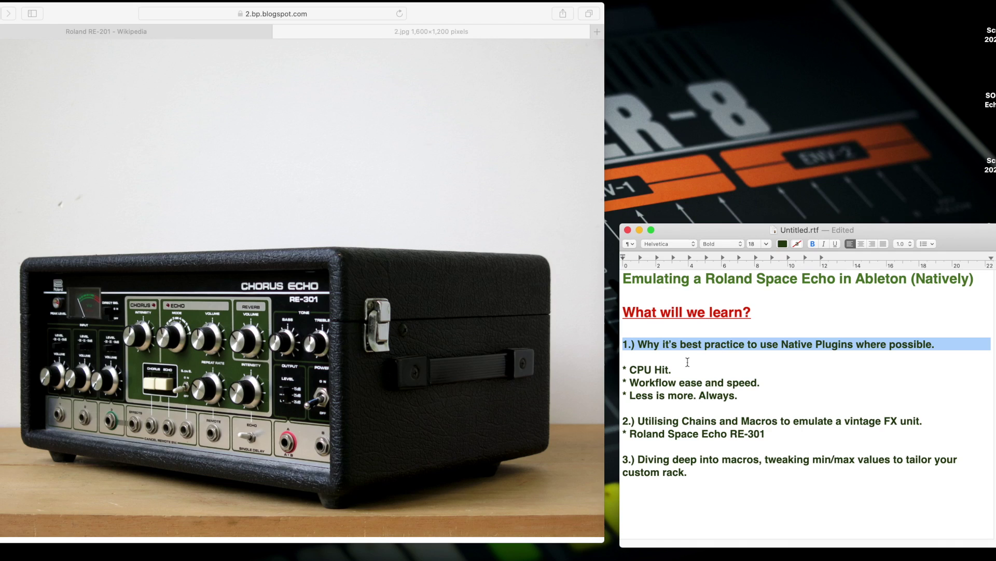
Highlight the CPU Hit, Workflow ease and speed, and Less is more bullets, then point 2
{"action": "triple_click", "coordinate": [645, 372]}
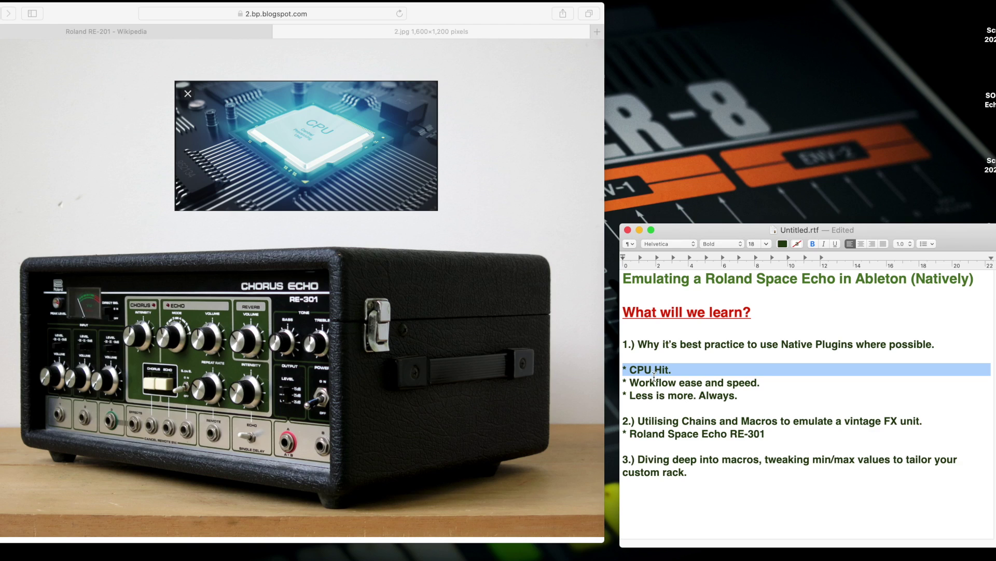
{"action": "triple_click", "coordinate": [653, 381]}
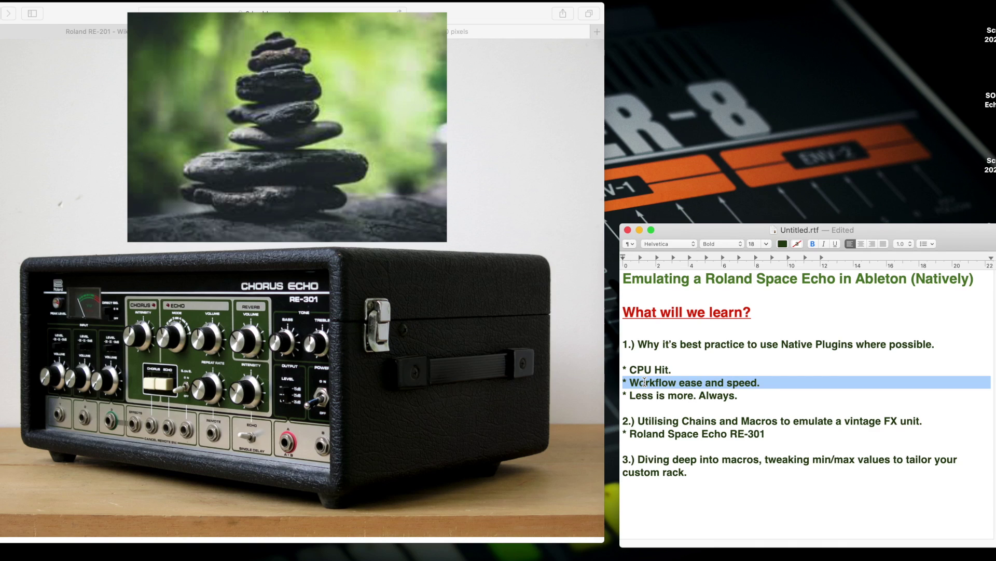
{"action": "triple_click", "coordinate": [644, 396]}
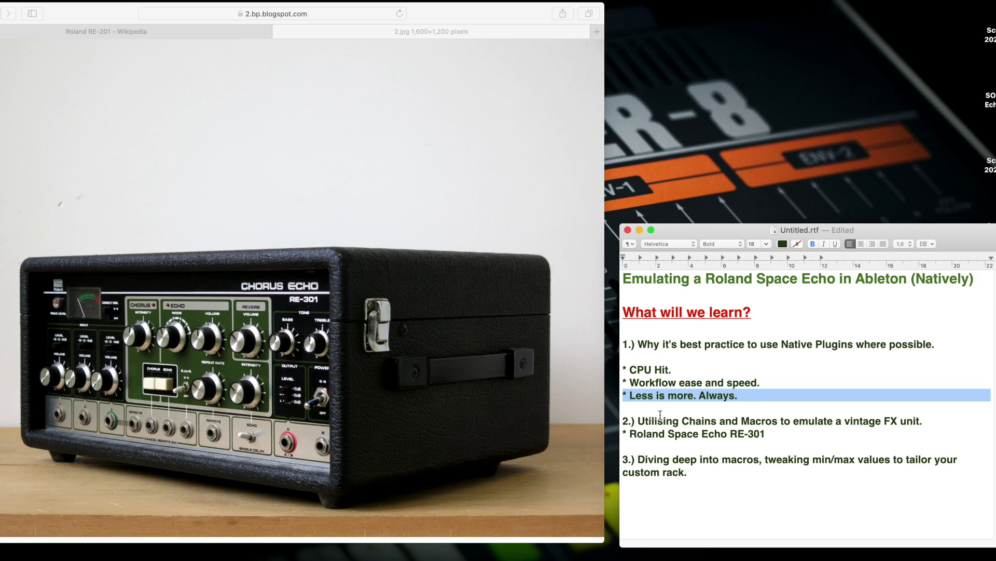
{"action": "triple_click", "coordinate": [657, 421]}
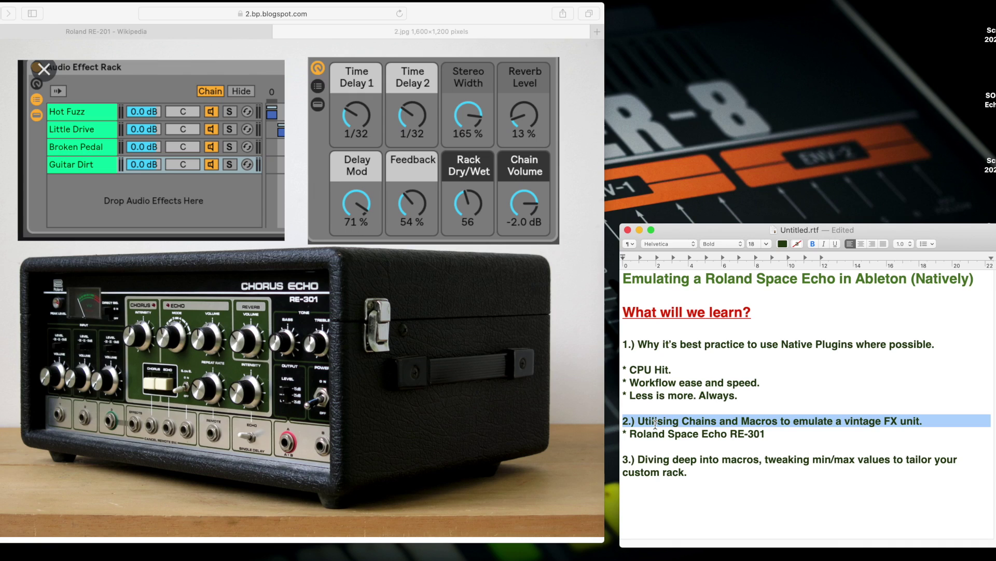
Emphasise 'Chains', 'Macros' and the phrase 'a vintage FX unit.' in point 2
{"action": "double_click", "coordinate": [706, 421]}
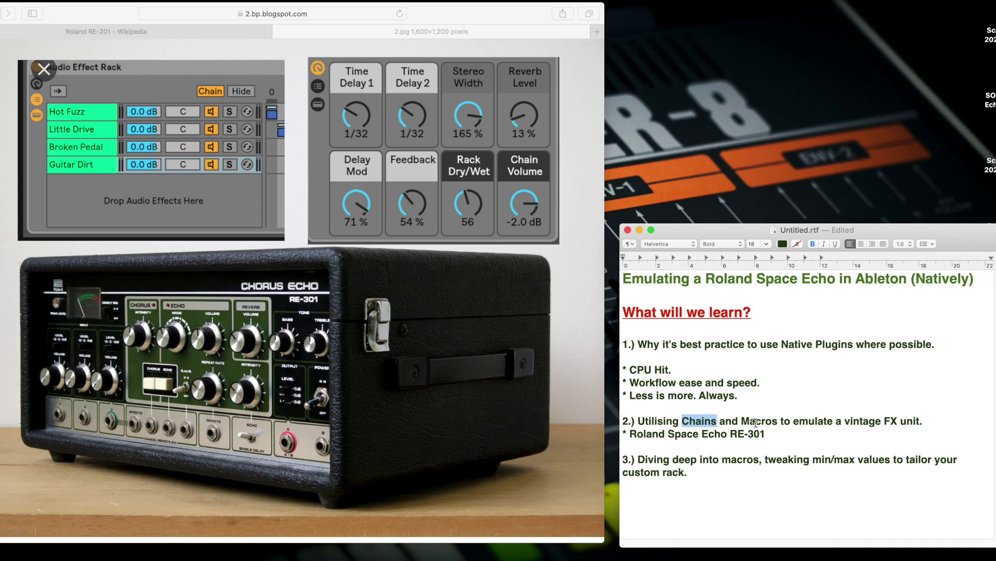
{"action": "double_click", "coordinate": [755, 421]}
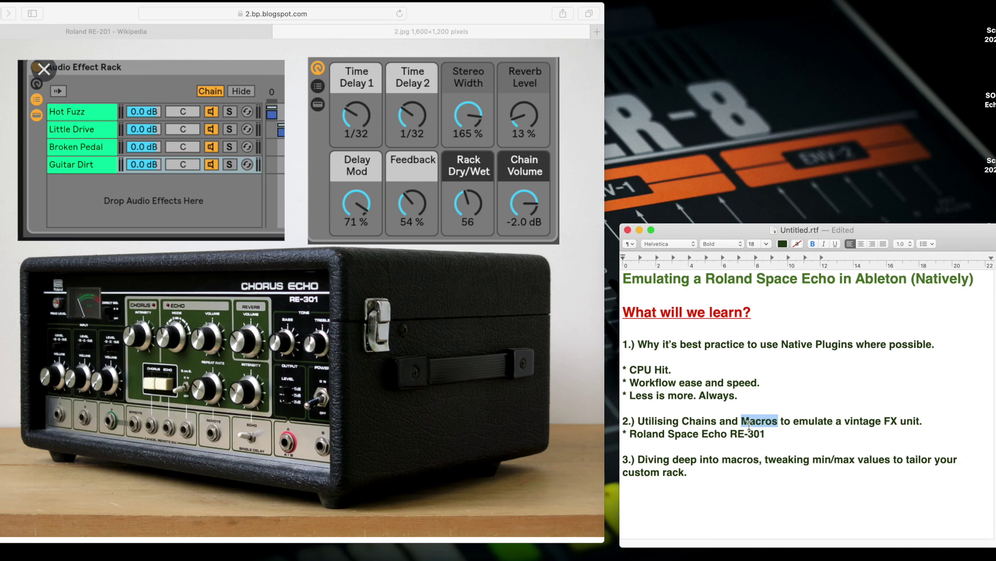
{"action": "left_click_drag", "start_coordinate": [837, 419], "coordinate": [922, 418]}
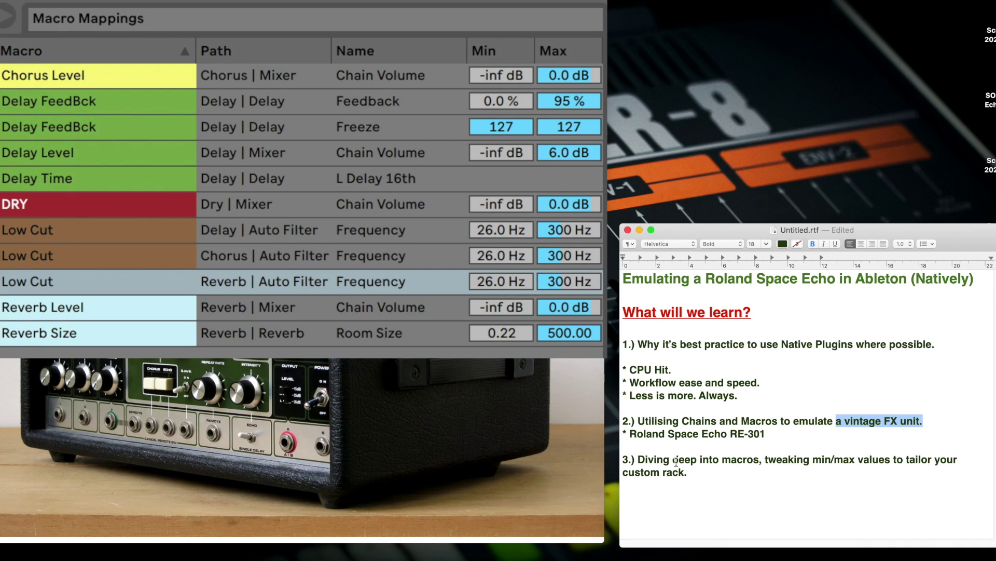
Highlight the min/max tweaking and diving-into-macros phrases, then the whole of point 3
{"action": "left_click_drag", "start_coordinate": [771, 460], "coordinate": [877, 456]}
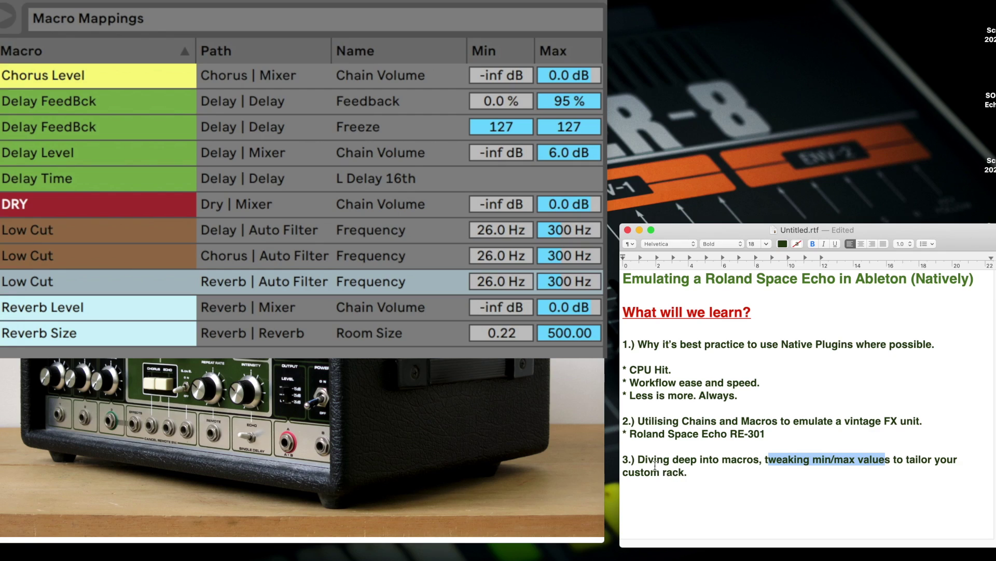
{"action": "left_click_drag", "start_coordinate": [646, 460], "coordinate": [766, 456]}
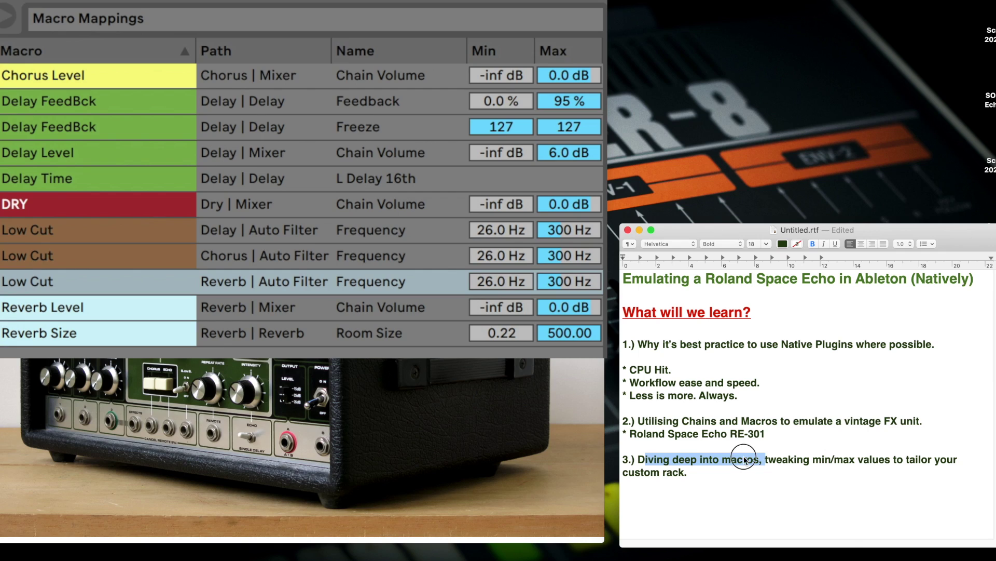
{"action": "triple_click", "coordinate": [744, 456]}
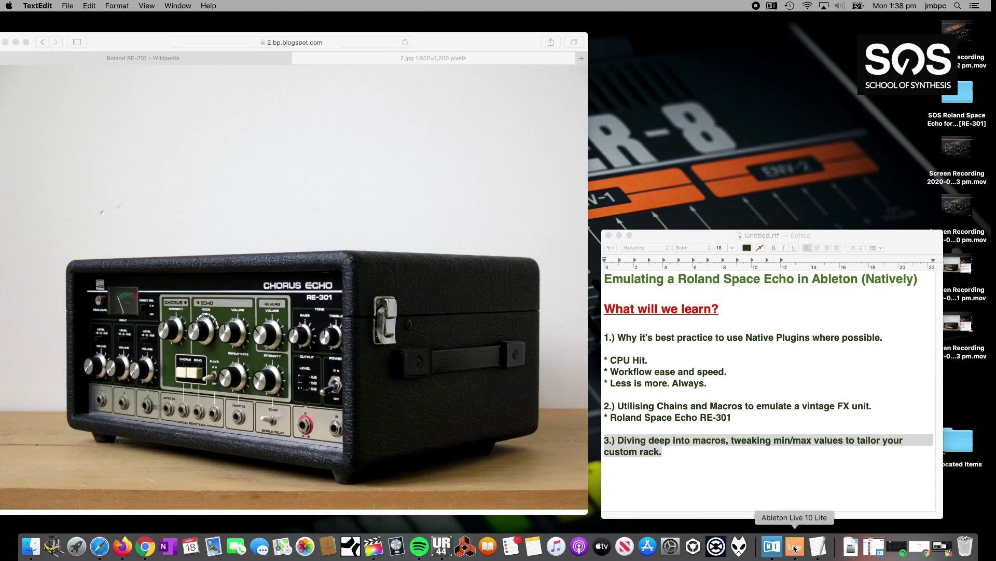
In Ableton Live, hide the Jehan Space Echo rack's chain devices and select the rack
{"action": "left_click", "coordinate": [794, 546]}
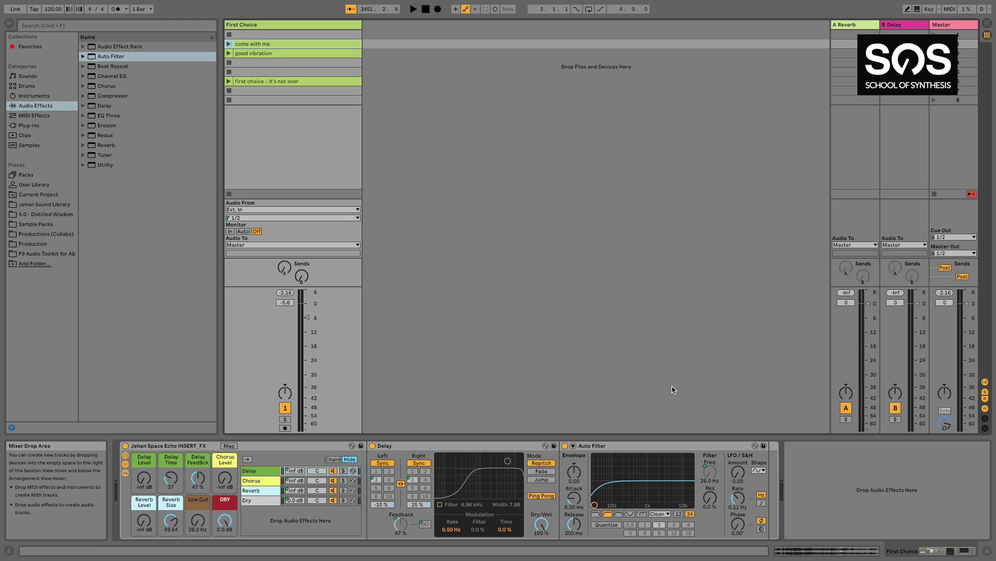
{"action": "left_click", "coordinate": [125, 472]}
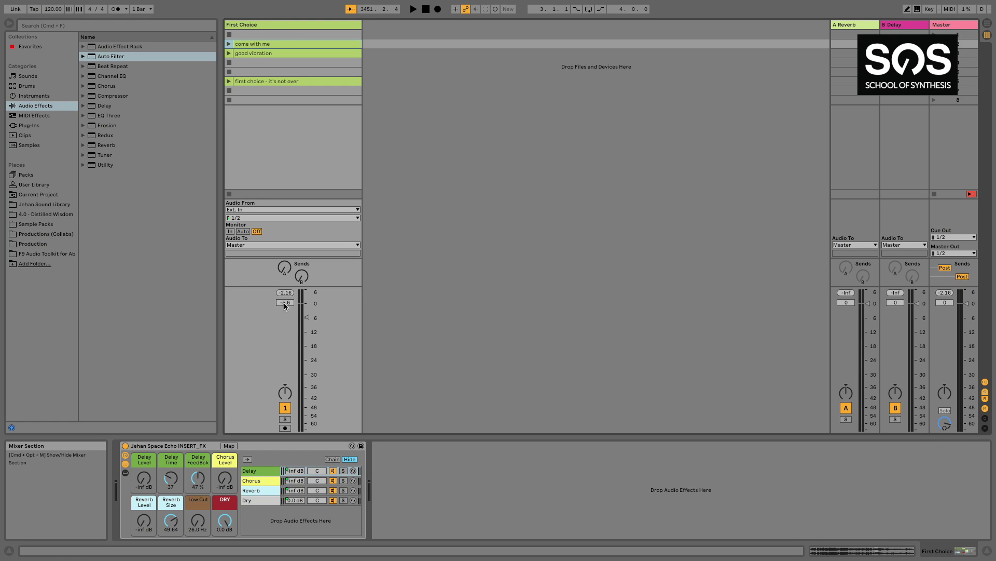
{"action": "left_click", "coordinate": [198, 462]}
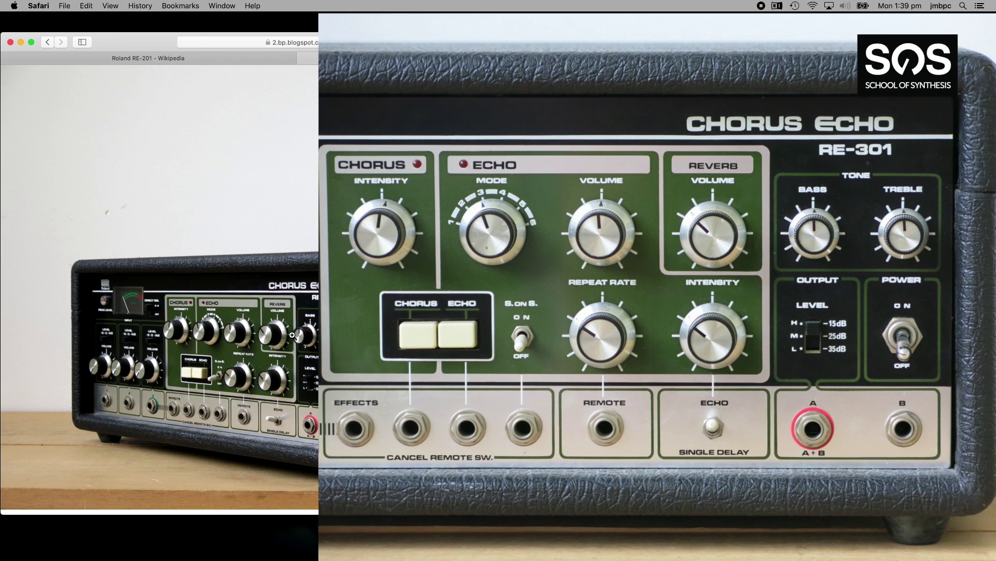
Switch from the RE-301 photo in Safari back to Ableton Live with Cmd+Tab
{"action": "key", "text": "super+Tab"}
{"action": "key", "text": "super+Tab"}
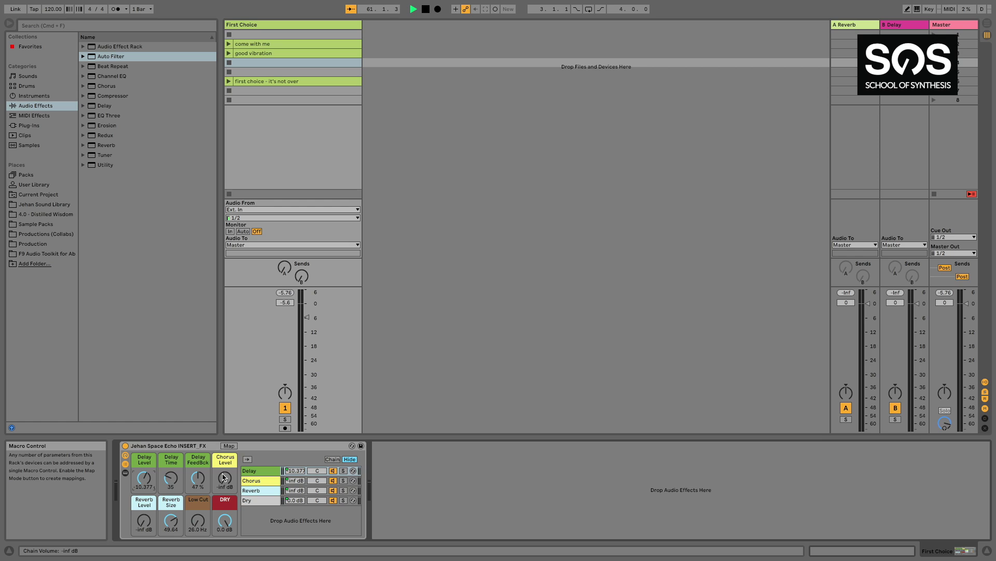
Select the Chorus and Reverb chains and show the rack's chain devices again
{"action": "left_click", "coordinate": [260, 480]}
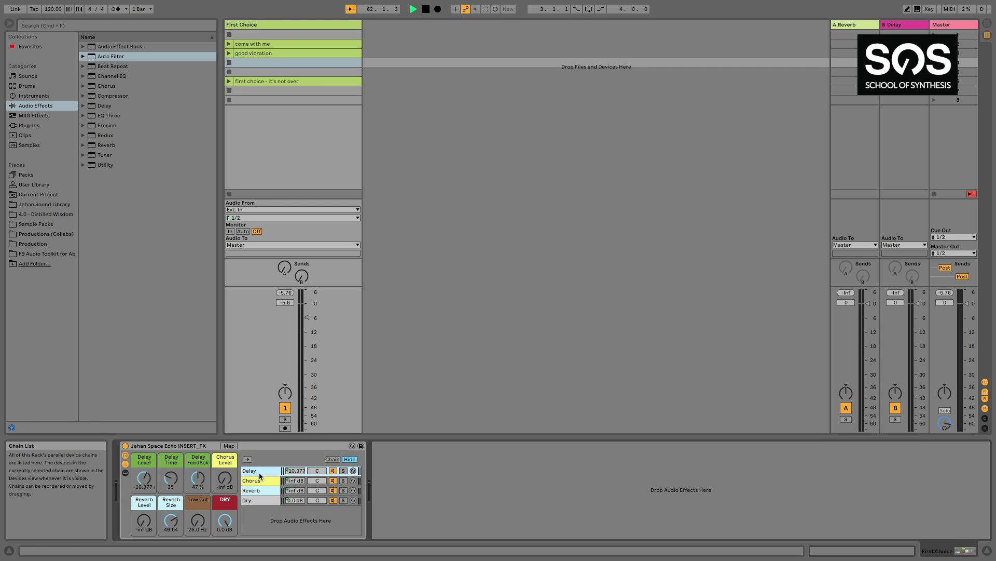
{"action": "left_click", "coordinate": [259, 491]}
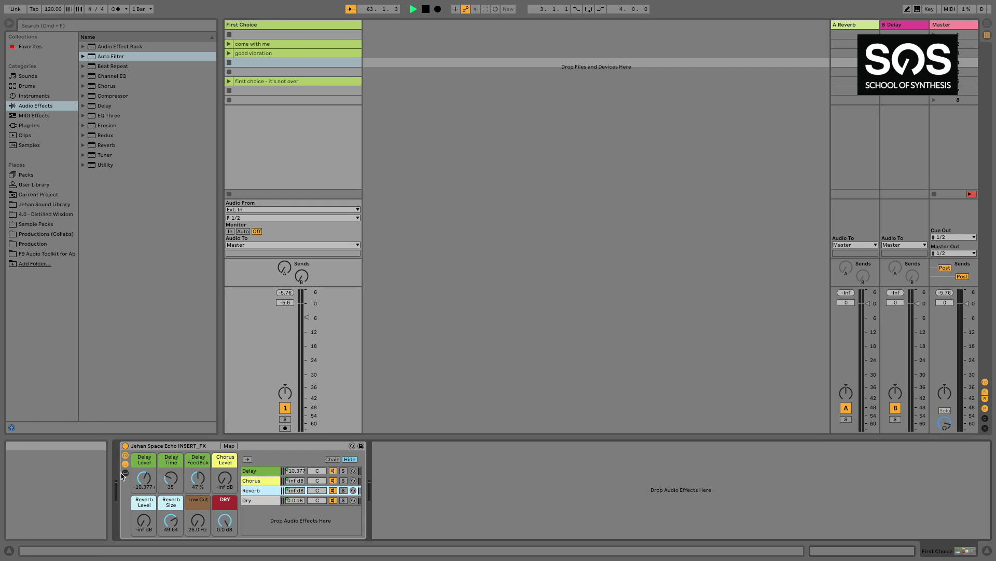
{"action": "left_click", "coordinate": [125, 473]}
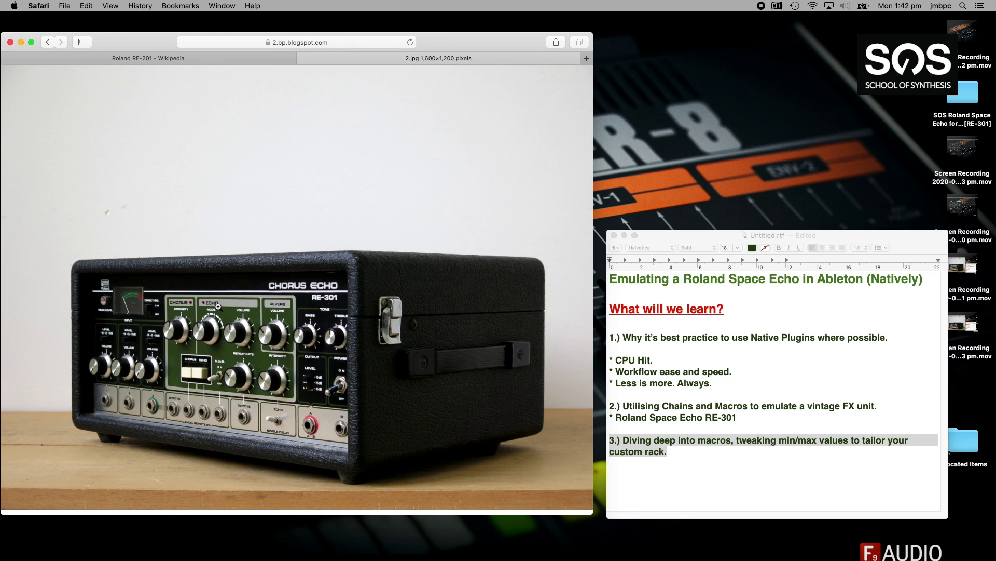
{"action": "key", "text": "super+Tab"}
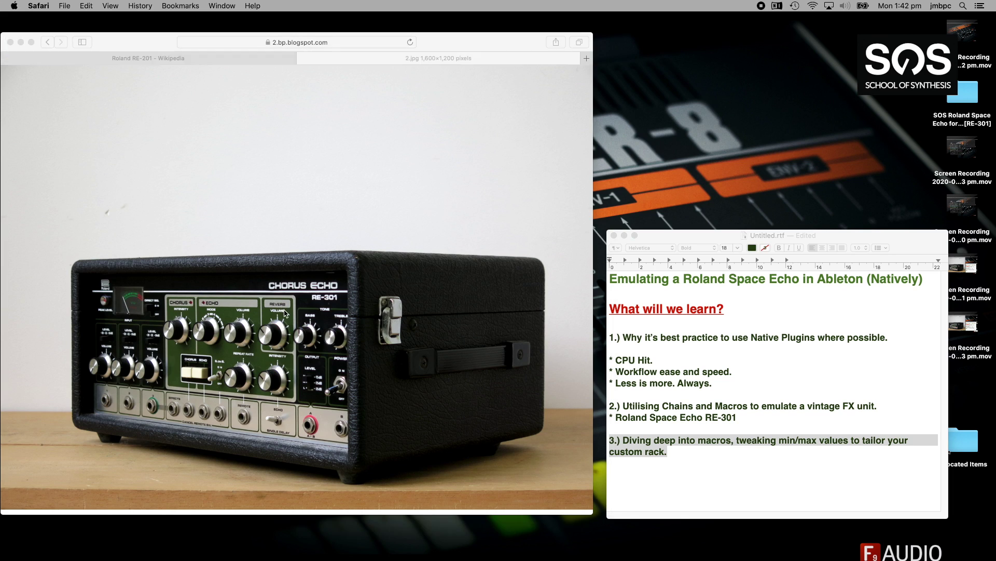
Step through the Delay, Chorus, Reverb and Dry chains, ending on the Delay device
{"action": "left_click", "coordinate": [259, 471]}
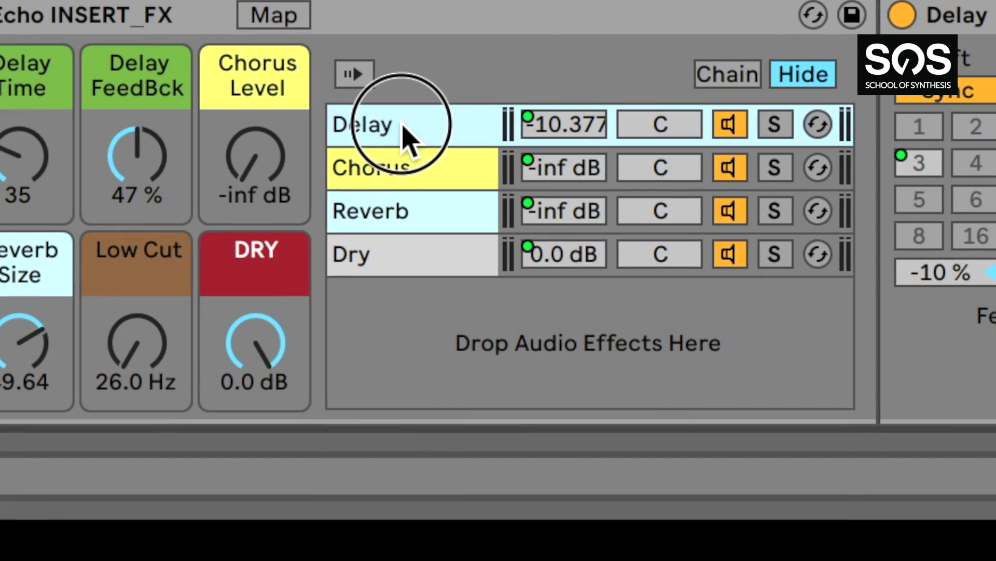
{"action": "left_click", "coordinate": [260, 480]}
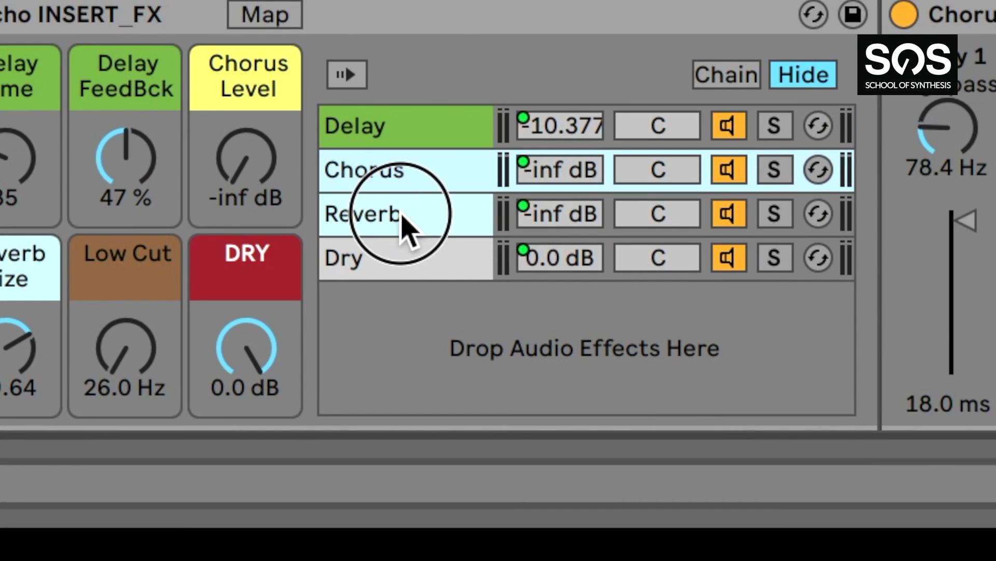
{"action": "left_click", "coordinate": [403, 217]}
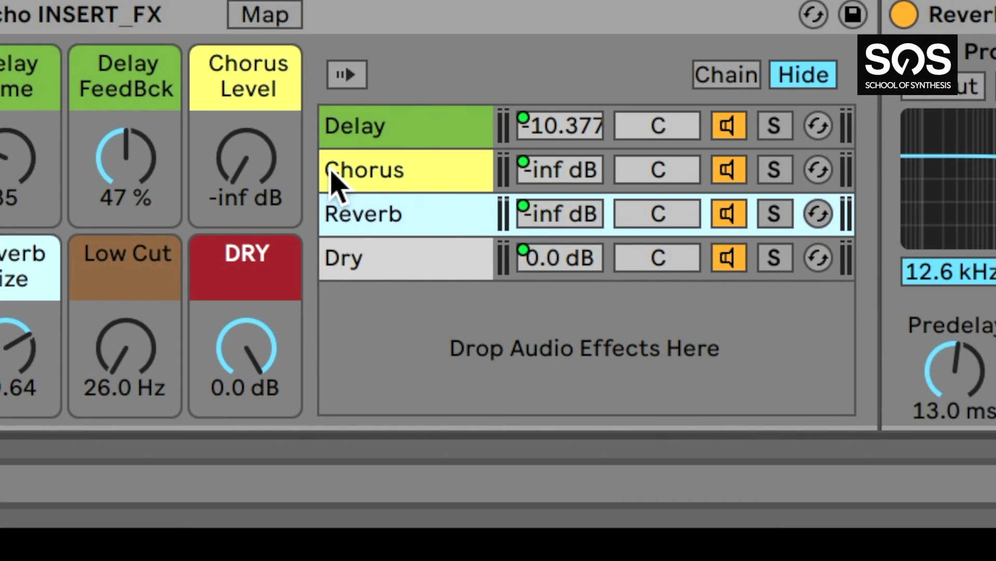
{"action": "left_click", "coordinate": [395, 271]}
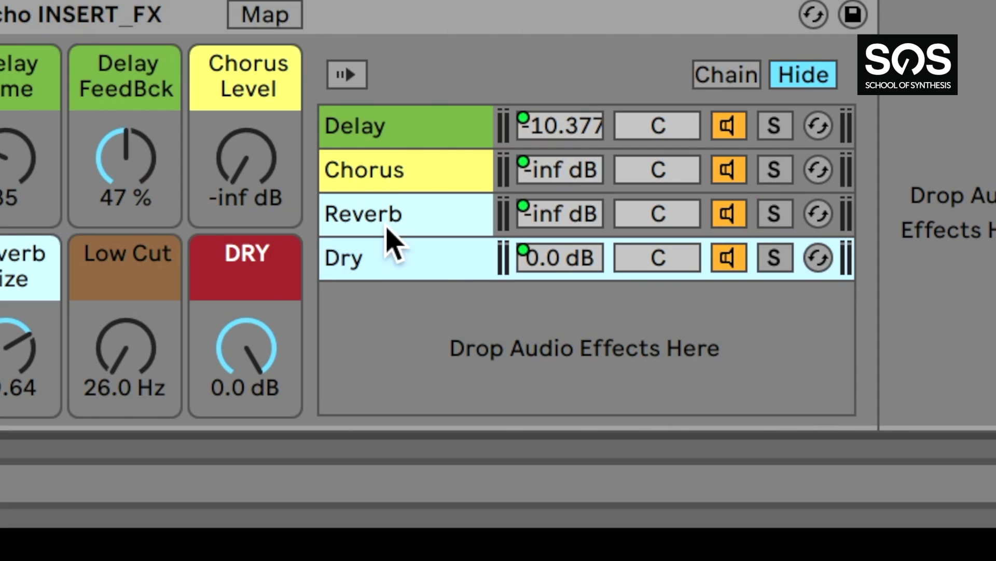
{"action": "left_click", "coordinate": [391, 130]}
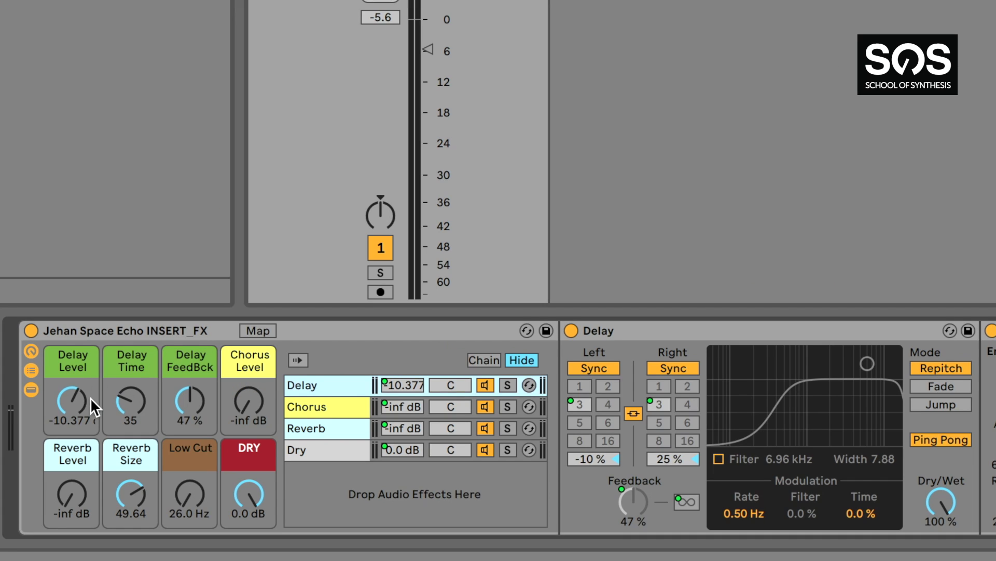
Reset the Delay Level macro to -inf dB
{"action": "left_click", "coordinate": [73, 402]}
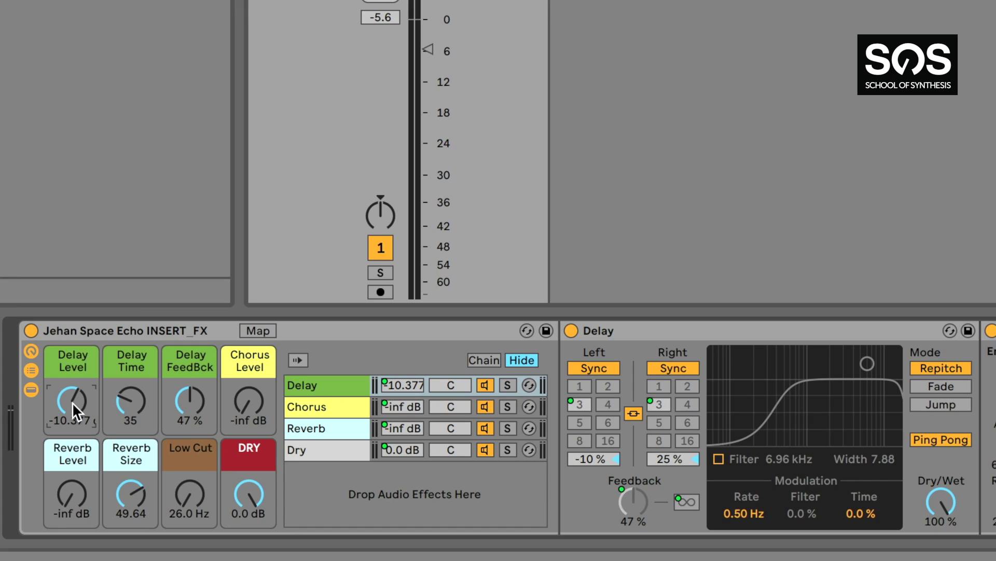
{"action": "key", "text": "Delete"}
{"action": "key", "text": "space"}
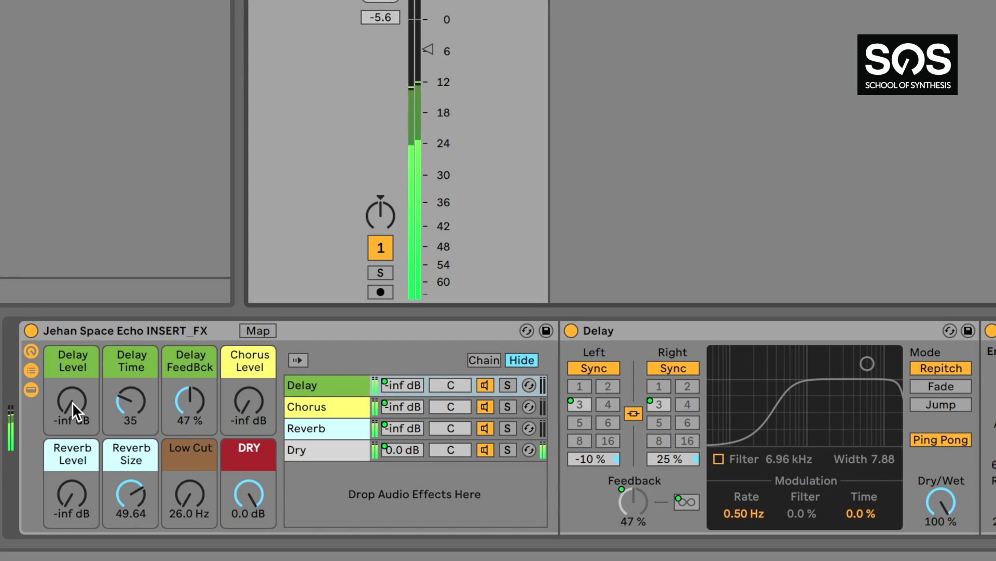
Audition Delay Level values on the macro knob, settling at -9.746 dB
{"action": "scroll", "coordinate": [73, 402], "scroll_direction": "up", "scroll_amount": 10}
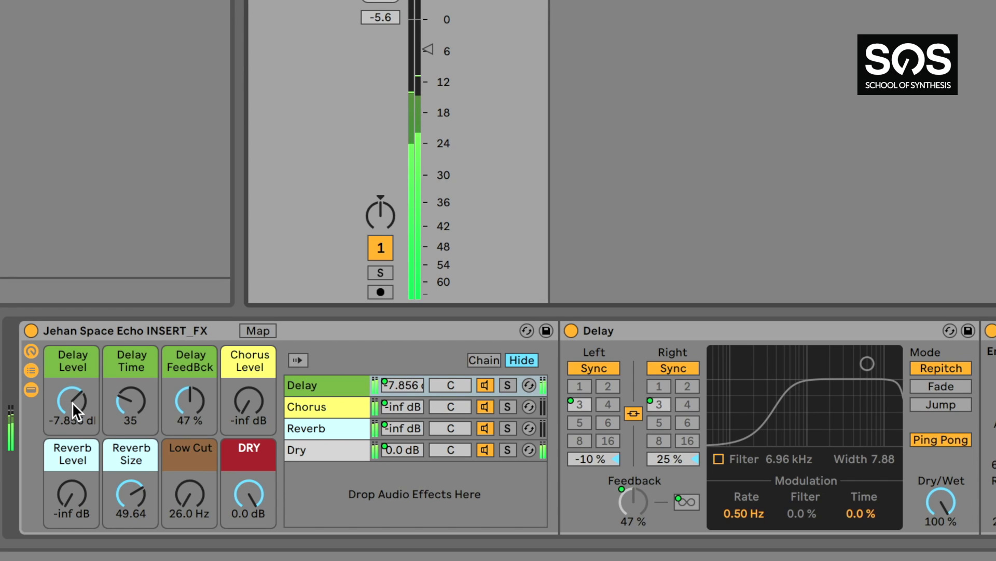
{"action": "scroll", "coordinate": [73, 402], "scroll_direction": "up", "scroll_amount": 4}
{"action": "scroll", "coordinate": [72, 401], "scroll_direction": "down", "scroll_amount": 5}
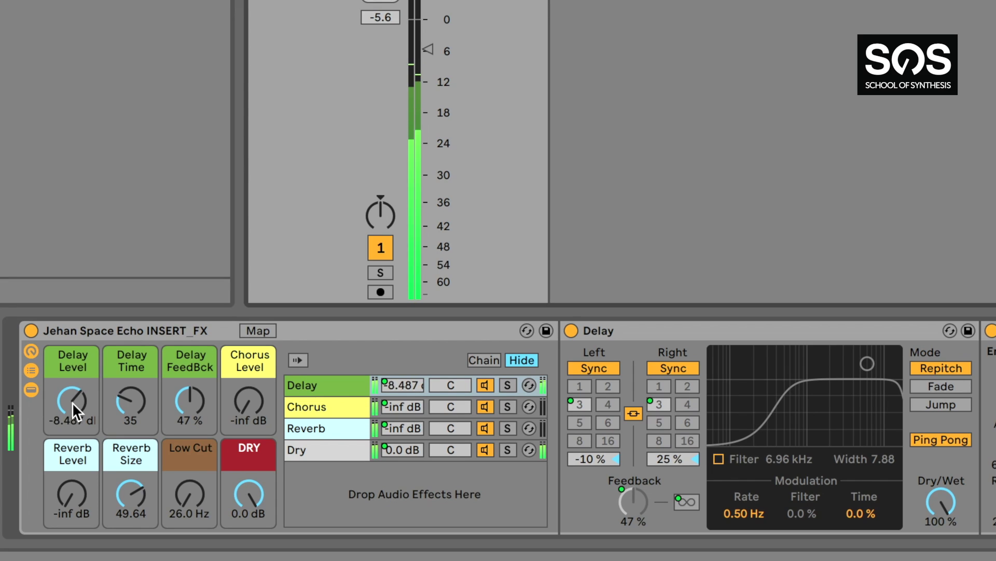
{"action": "scroll", "coordinate": [73, 402], "scroll_direction": "down", "scroll_amount": 3}
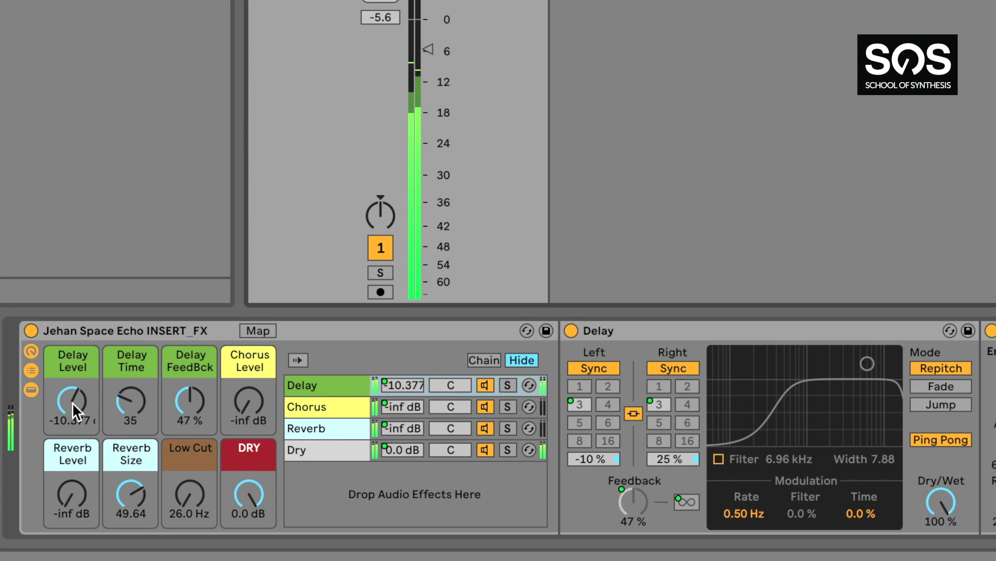
{"action": "scroll", "coordinate": [73, 401], "scroll_direction": "up", "scroll_amount": 3}
{"action": "scroll", "coordinate": [72, 402], "scroll_direction": "down", "scroll_amount": 6}
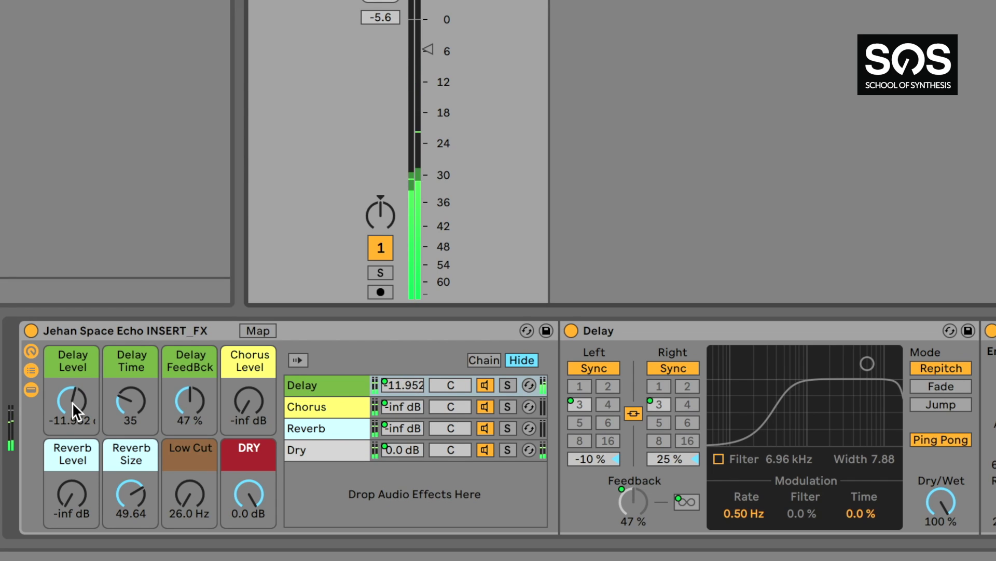
{"action": "scroll", "coordinate": [73, 402], "scroll_direction": "up", "scroll_amount": 10}
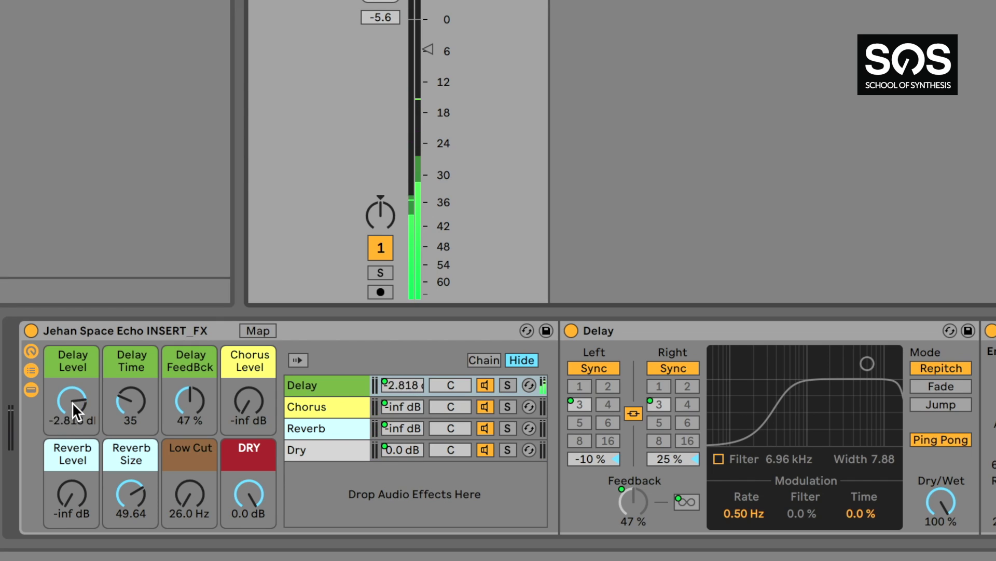
{"action": "scroll", "coordinate": [72, 401], "scroll_direction": "up", "scroll_amount": 3}
{"action": "scroll", "coordinate": [73, 402], "scroll_direction": "down", "scroll_amount": 12}
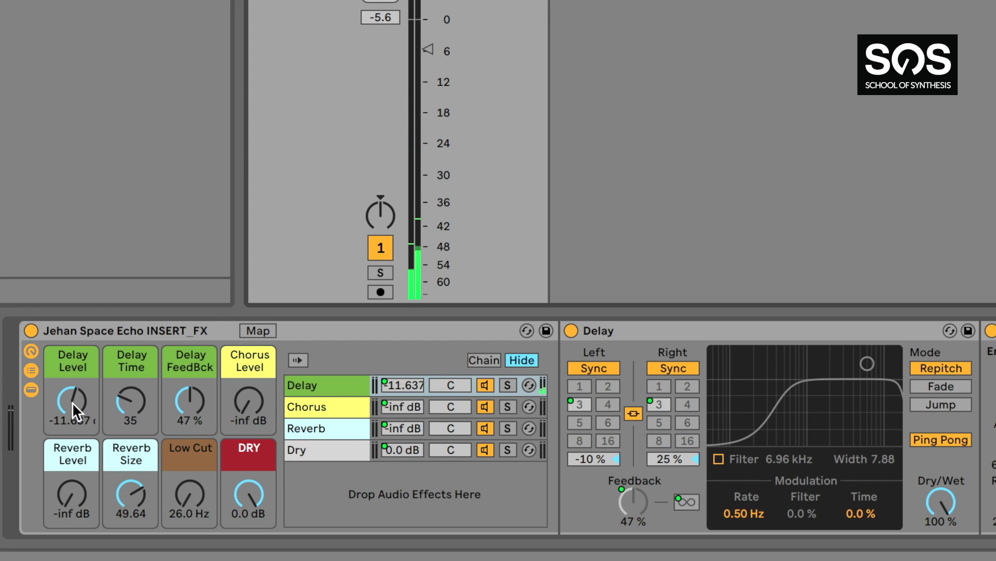
{"action": "scroll", "coordinate": [73, 402], "scroll_direction": "down", "scroll_amount": 10}
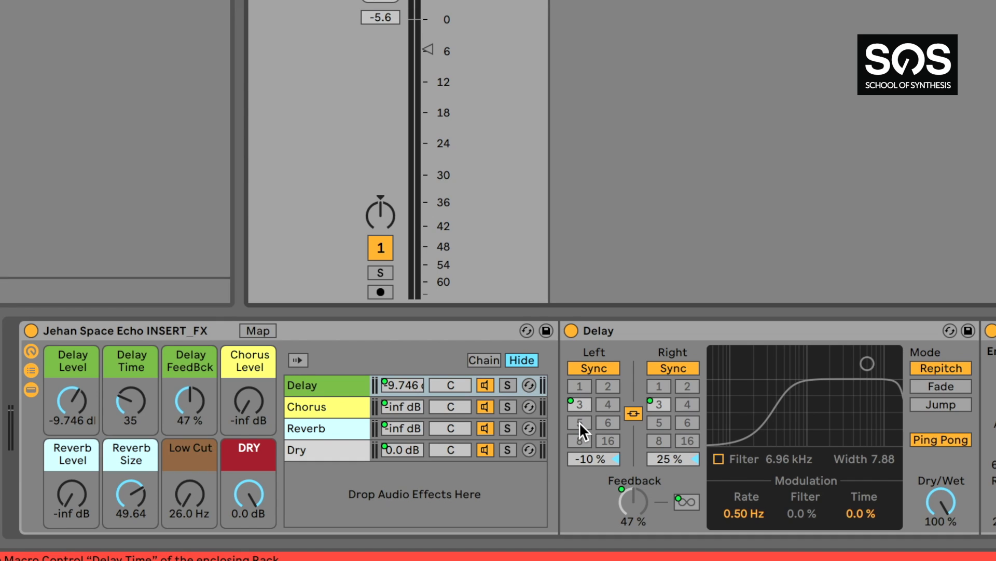
Start playback and set the linked left and right delay times to 5
{"action": "key", "text": "space"}
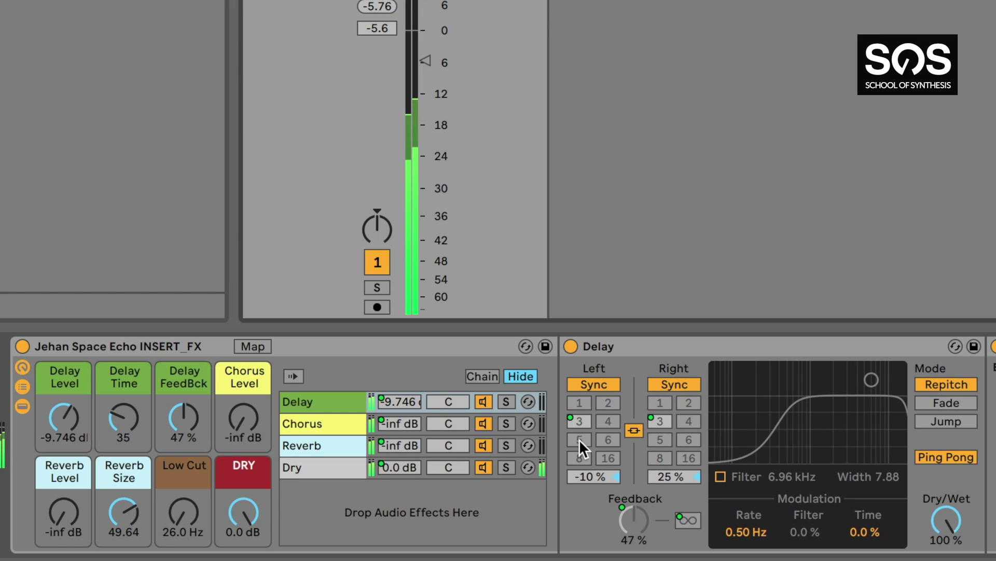
{"action": "left_click", "coordinate": [579, 439]}
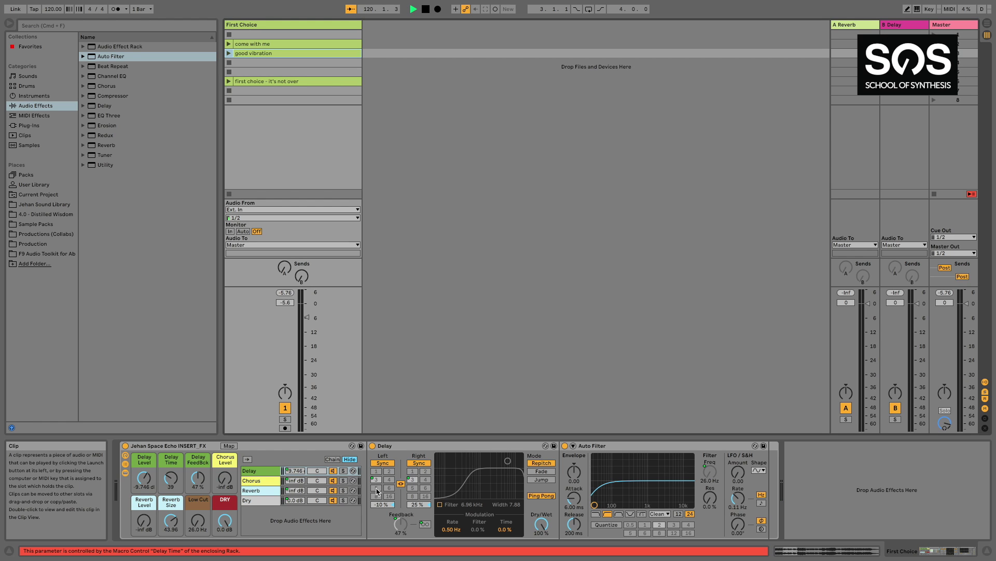
Insert the '2 Audio' track from the Session area's context menu, then select First Choice
{"action": "right_click", "coordinate": [442, 100]}
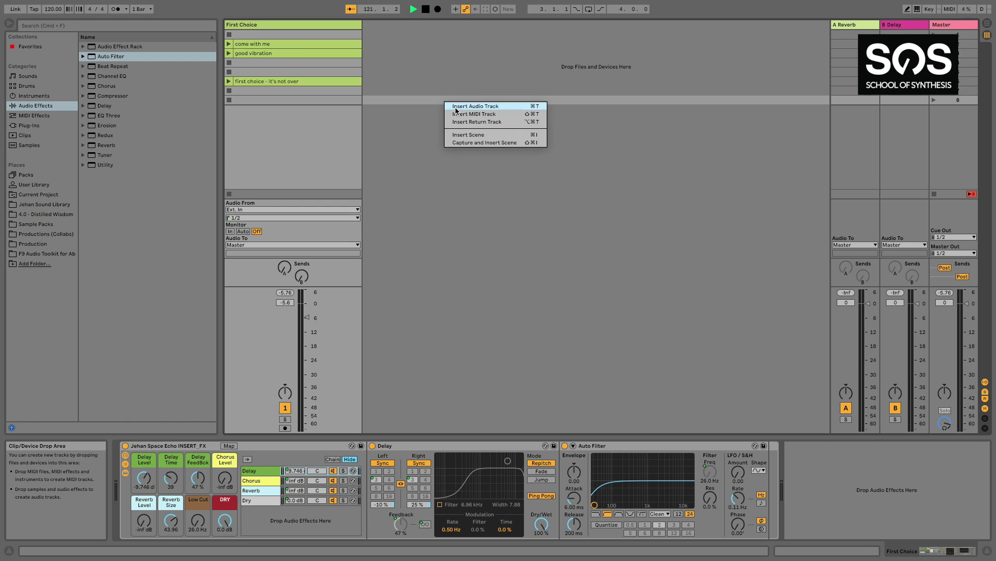
{"action": "left_click", "coordinate": [457, 111]}
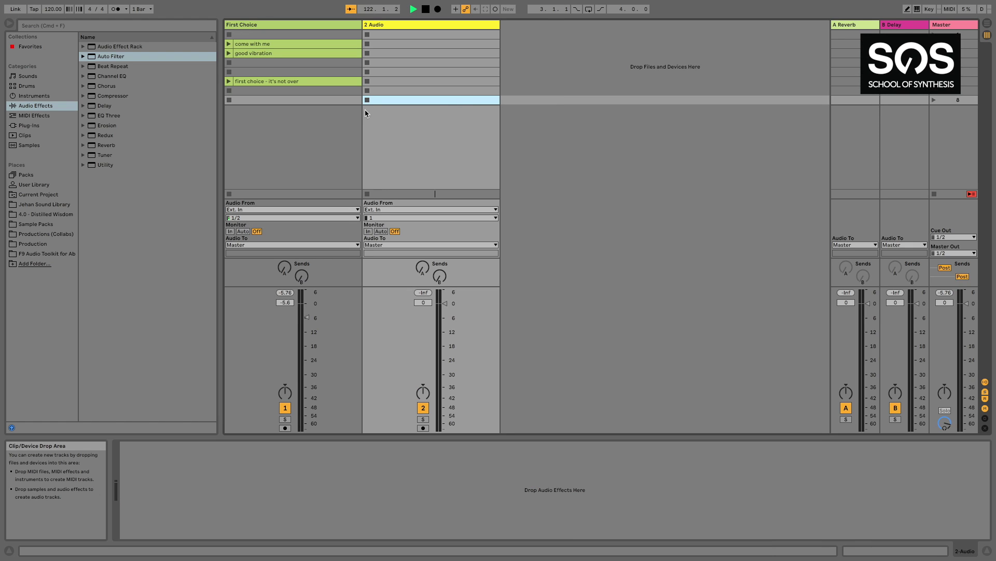
{"action": "left_click", "coordinate": [314, 115]}
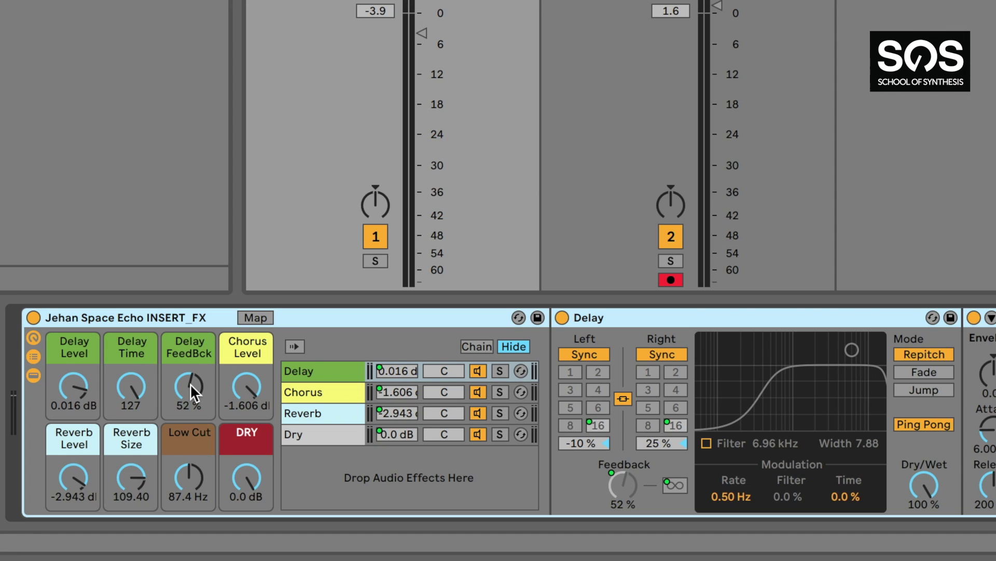
Check the Delay Feedback mapping, then move the Delay FeedBck macro to 95%, 87%, then 78%
{"action": "left_click", "coordinate": [624, 467]}
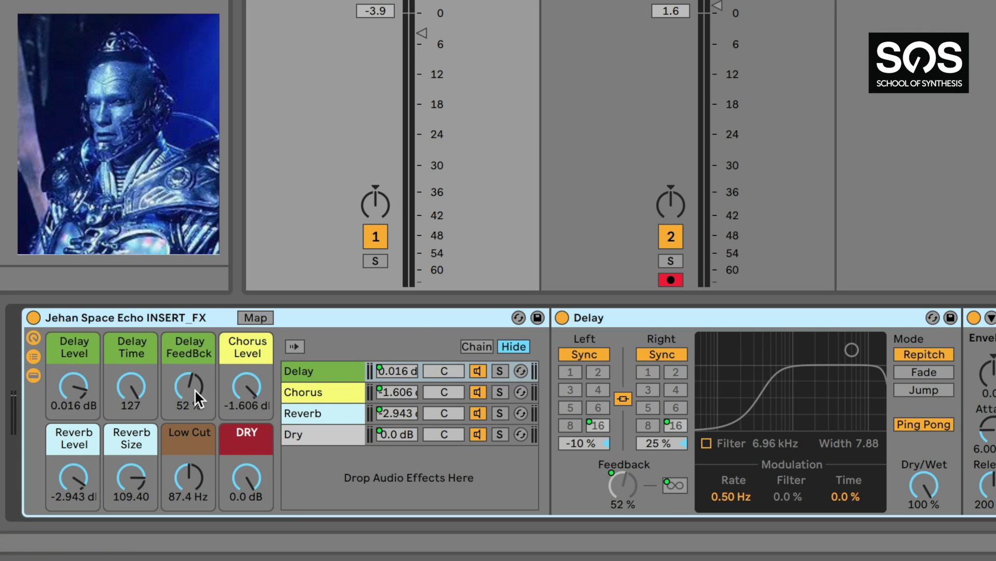
{"action": "left_click_drag", "start_coordinate": [187, 391], "coordinate": [188, 346]}
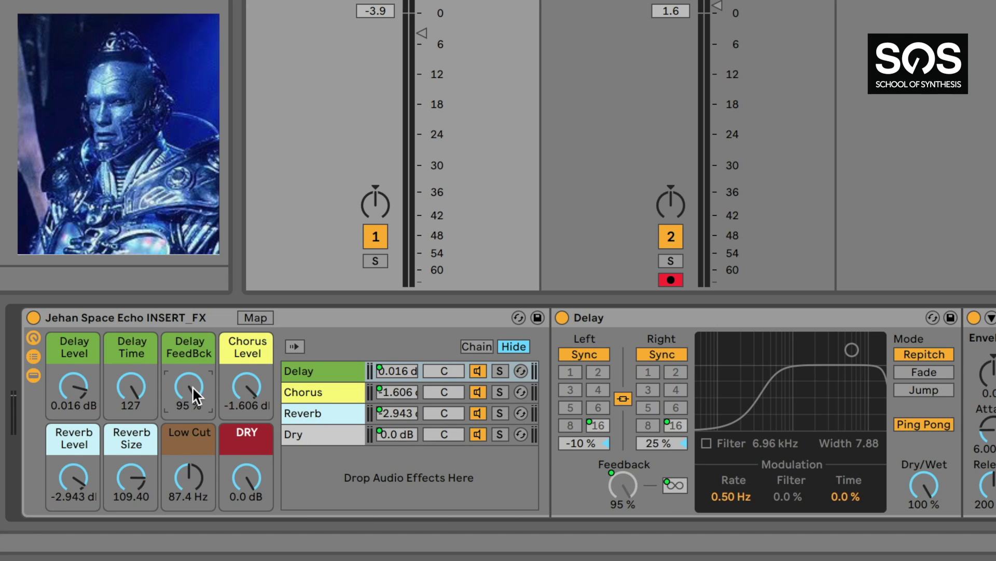
{"action": "left_click_drag", "start_coordinate": [213, 396], "coordinate": [213, 396]}
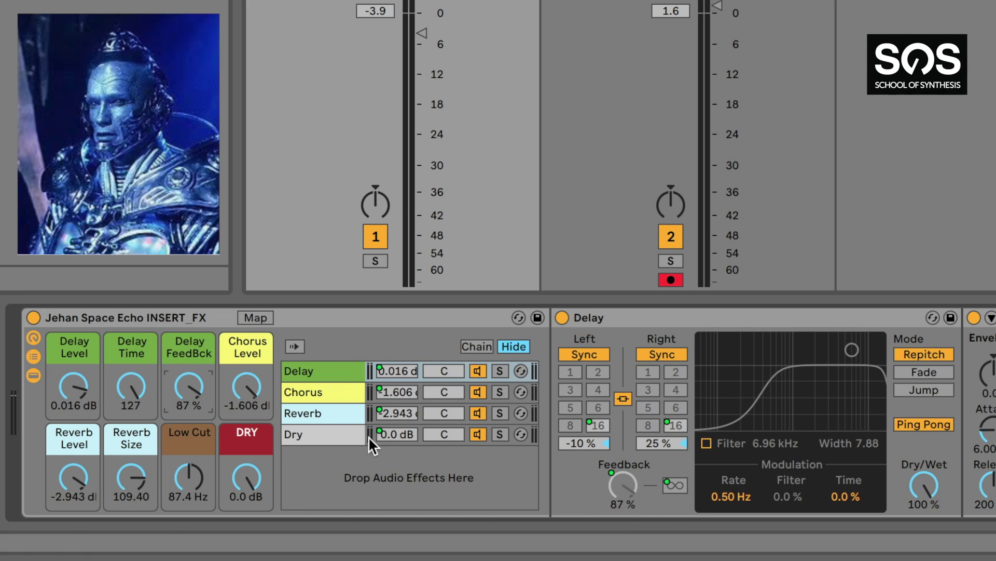
{"action": "left_click_drag", "start_coordinate": [189, 387], "coordinate": [188, 397]}
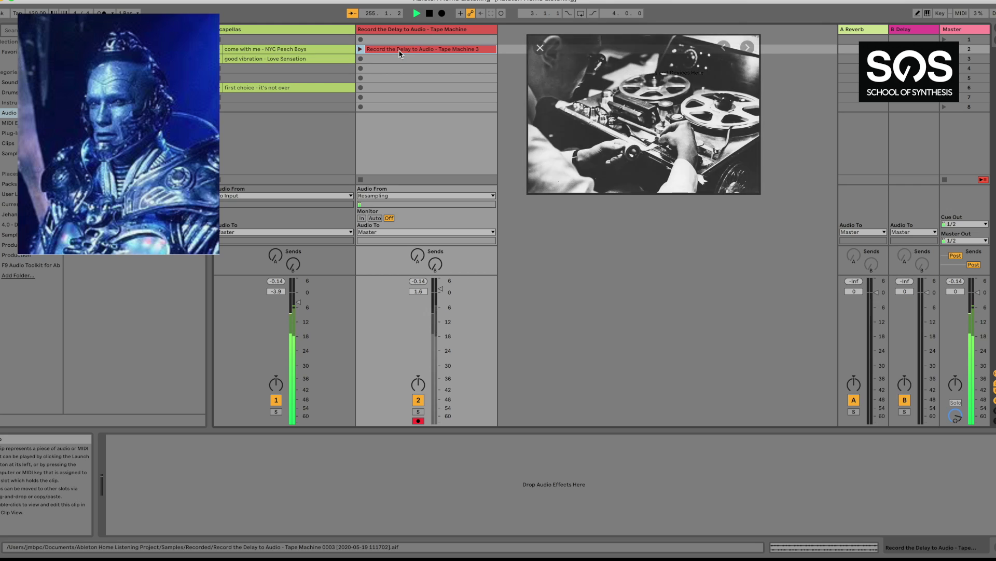
Record a second Resampling take on Tape Machine, then show track 1's Space Echo rack again
{"action": "left_click", "coordinate": [395, 195]}
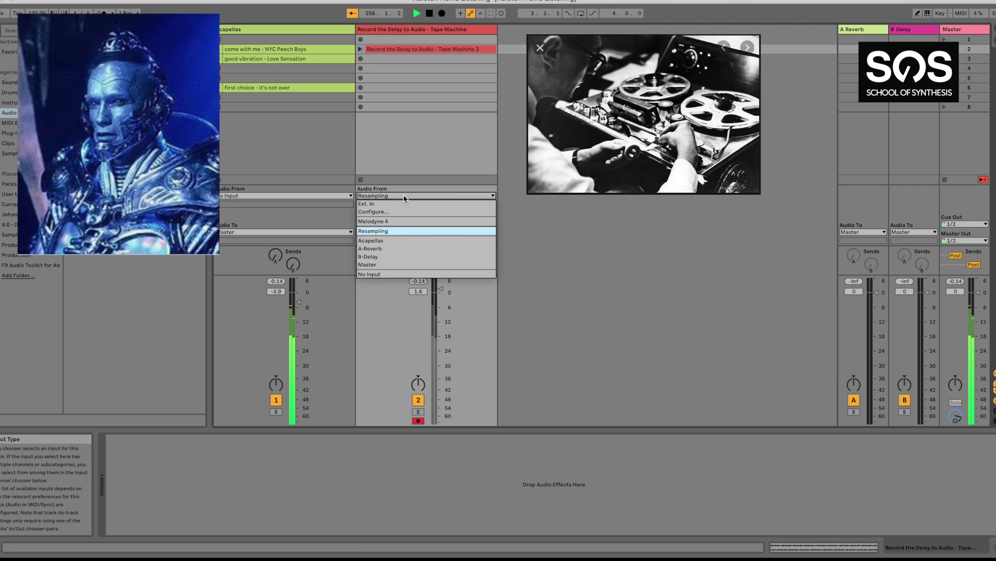
{"action": "left_click", "coordinate": [400, 232]}
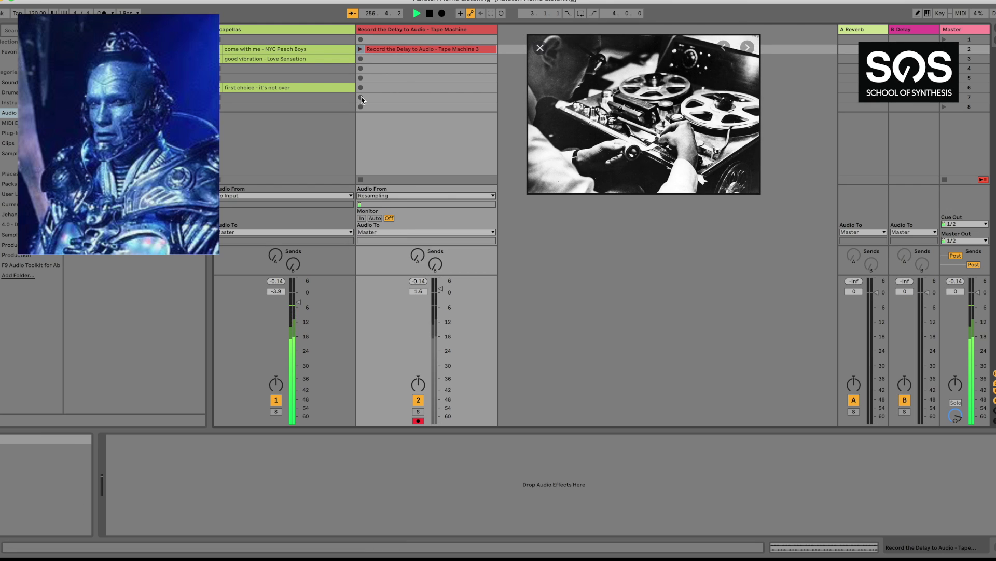
{"action": "left_click", "coordinate": [362, 62]}
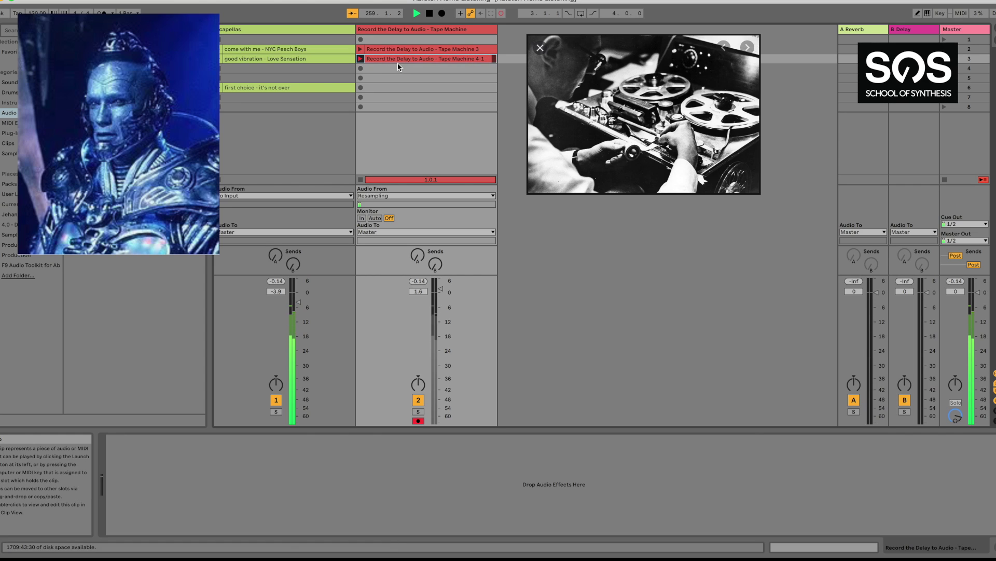
{"action": "left_click", "coordinate": [804, 545]}
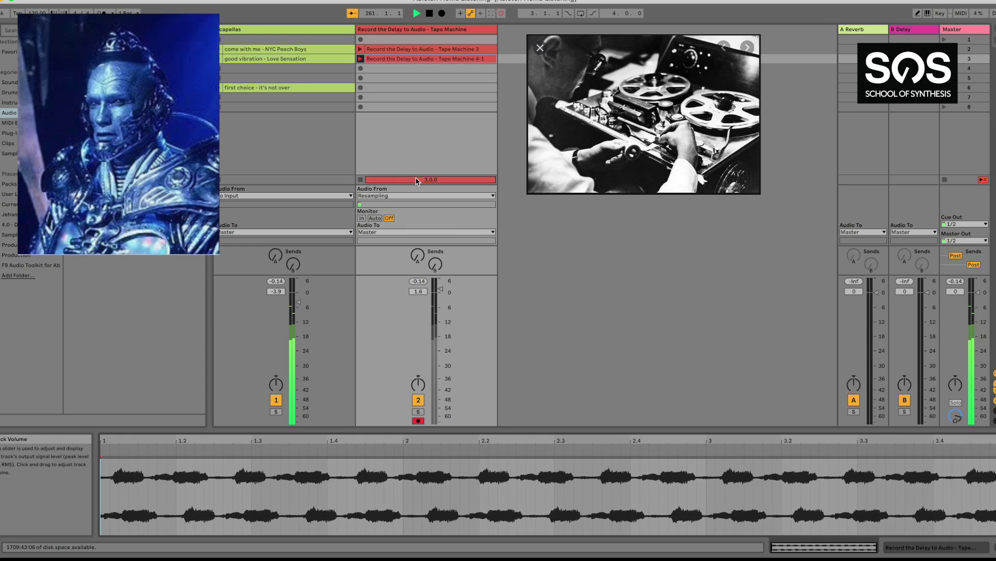
{"action": "left_click", "coordinate": [361, 180]}
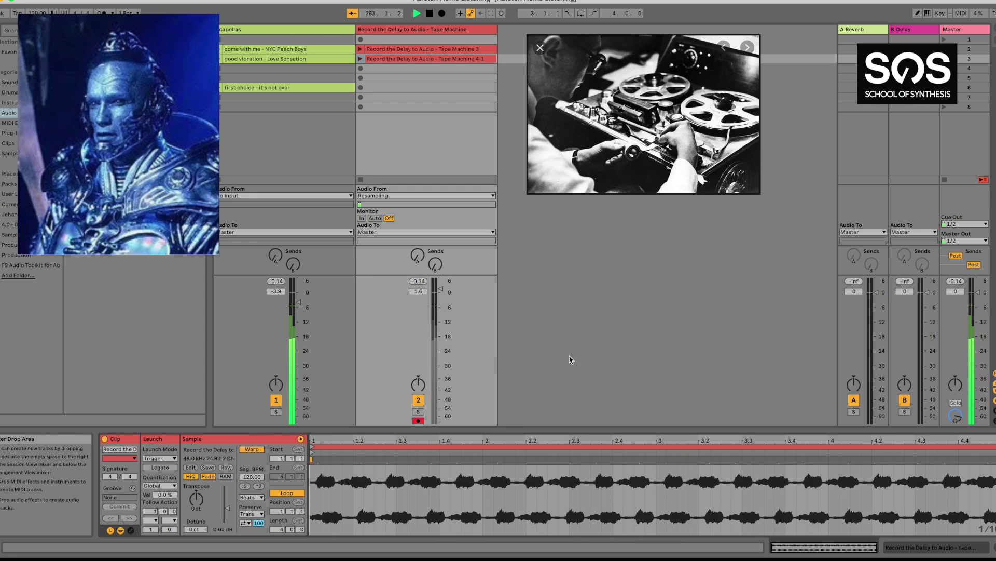
{"action": "left_click", "coordinate": [928, 549]}
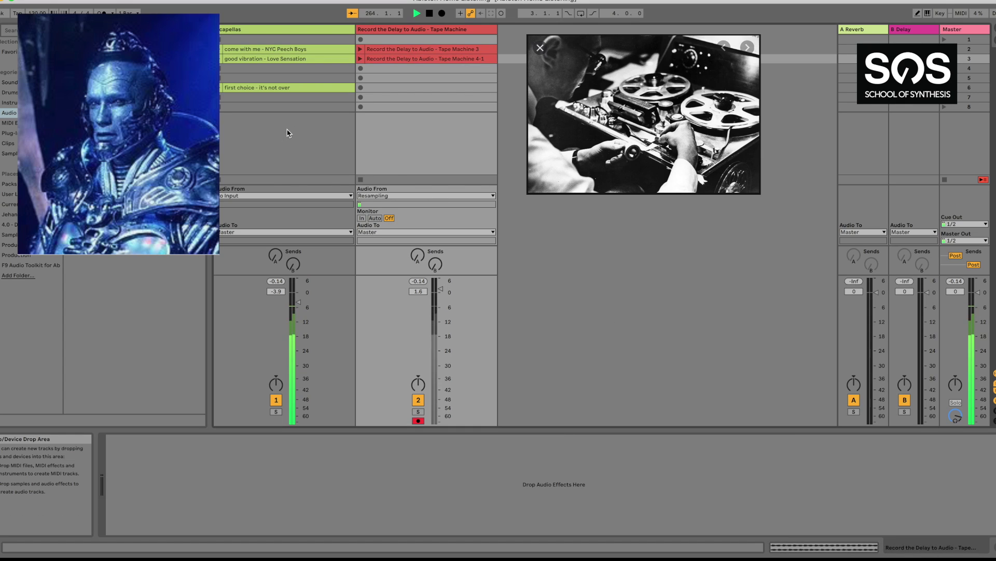
{"action": "left_click", "coordinate": [290, 151]}
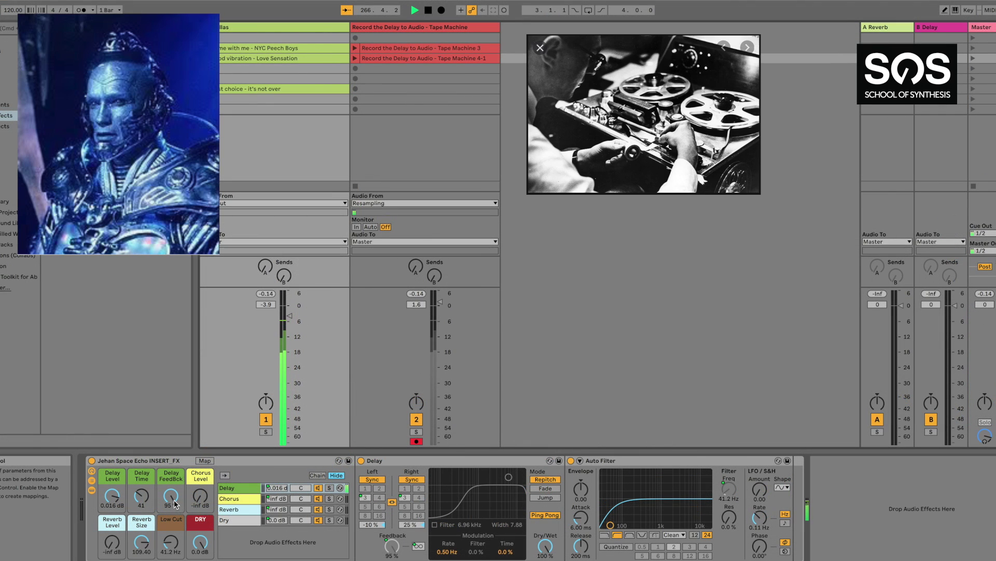
Lower the Delay FeedBck macro to 82 % and select the 'Tape Machine 4-1' clip on track 2
{"action": "left_click_drag", "start_coordinate": [174, 503], "coordinate": [174, 499]}
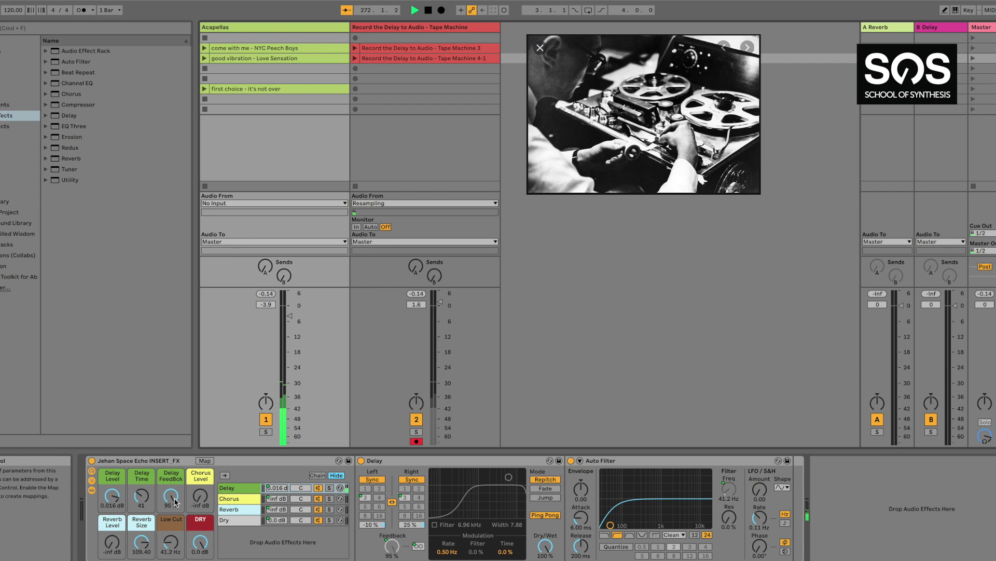
{"action": "left_click_drag", "start_coordinate": [175, 501], "coordinate": [178, 510]}
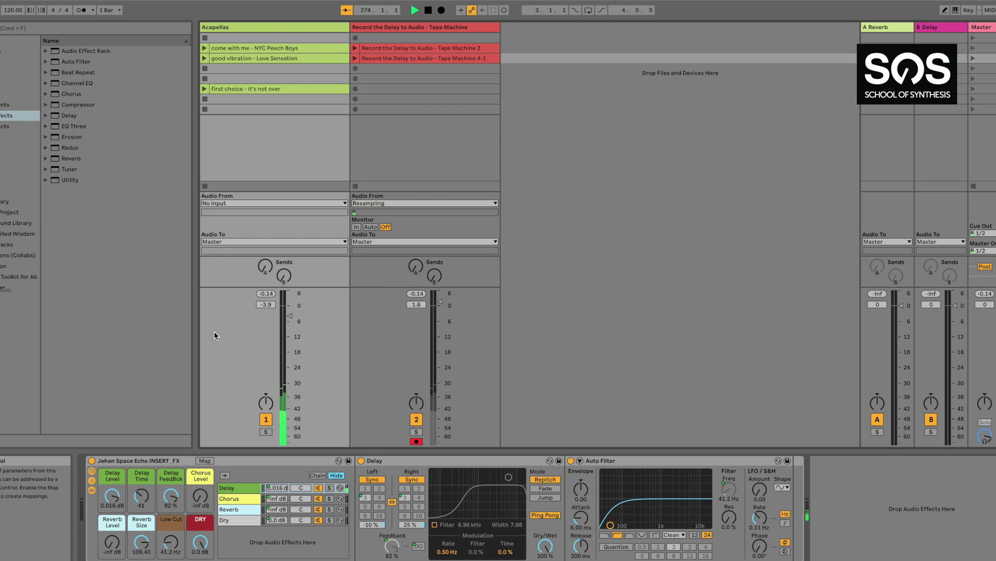
{"action": "left_click", "coordinate": [396, 60]}
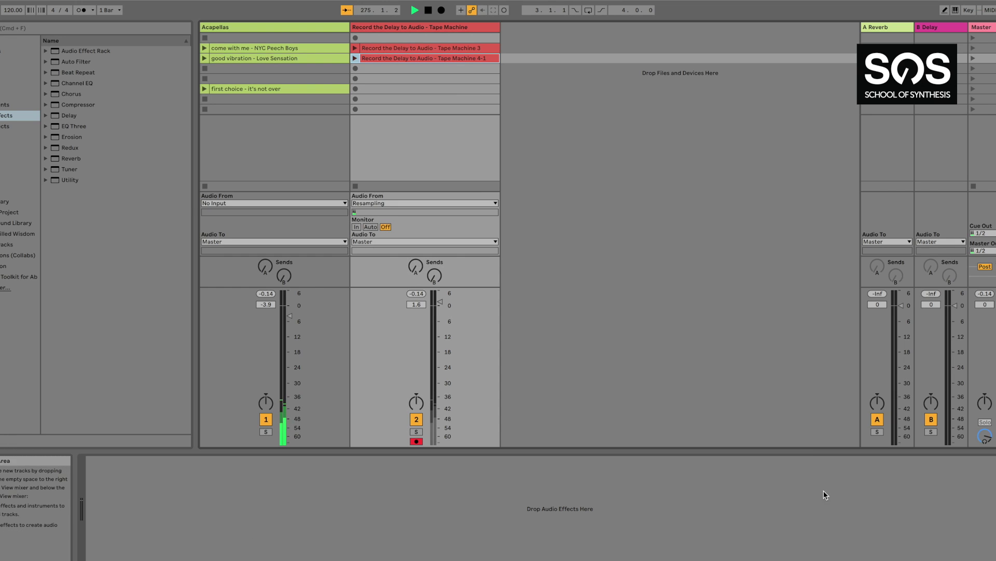
View the 'come with me' acapella clip's waveform in Clip View, then return to Device View
{"action": "key", "text": "shift+Tab"}
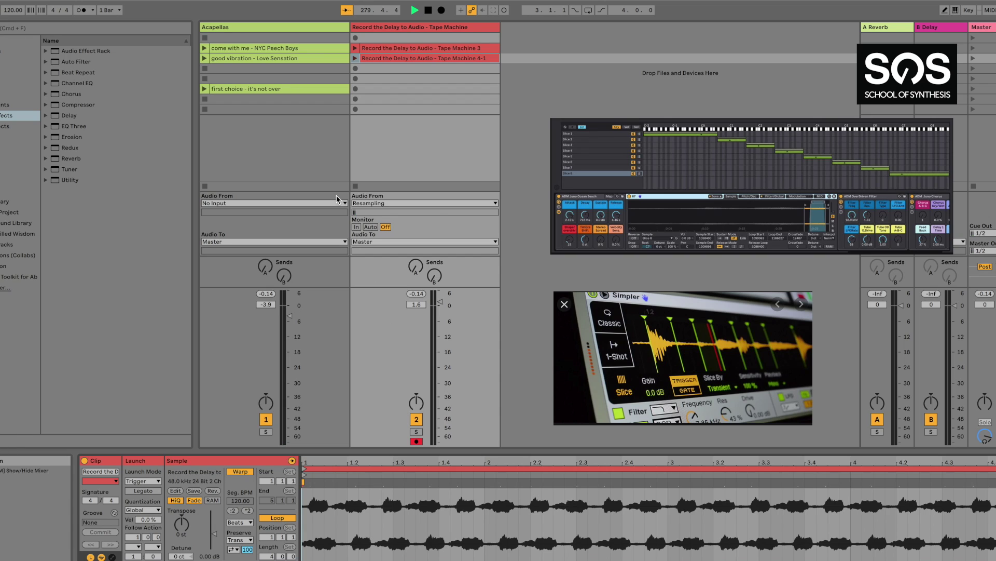
{"action": "left_click", "coordinate": [259, 48]}
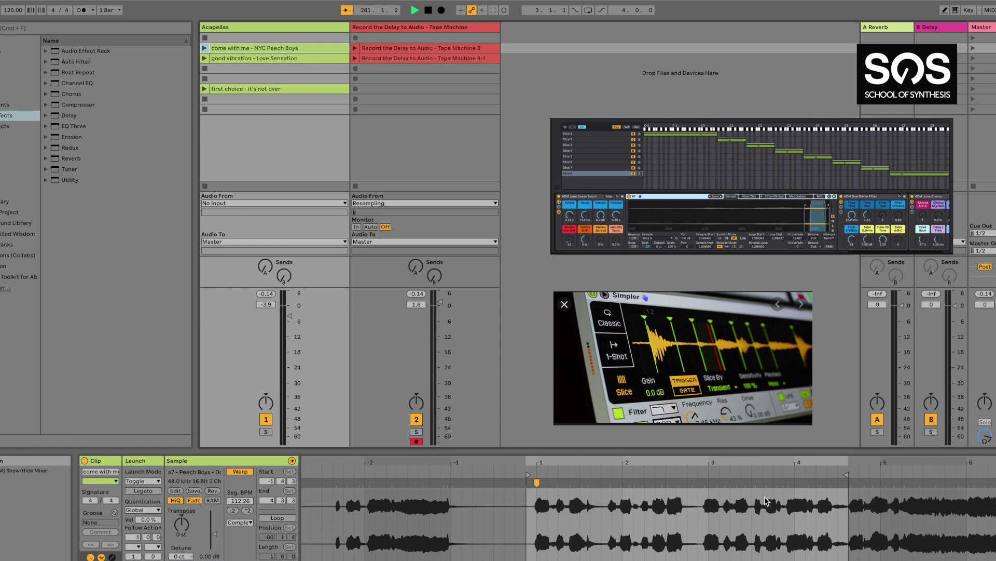
{"action": "key", "text": "shift+Tab"}
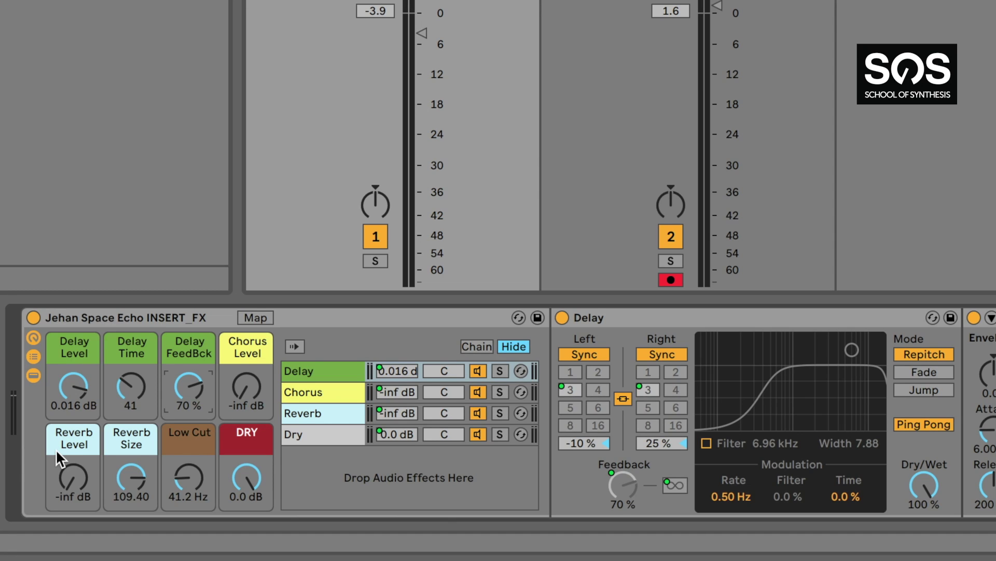
Play the acapellas through the Space Echo rack while adjusting its macros, then select Low Cut
{"action": "key", "text": "space"}
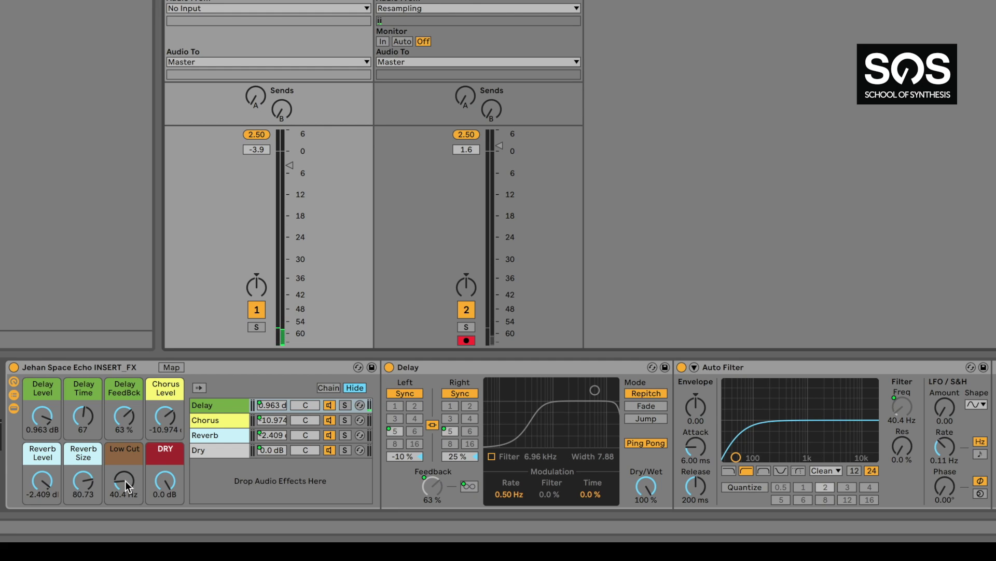
{"action": "left_click", "coordinate": [190, 475]}
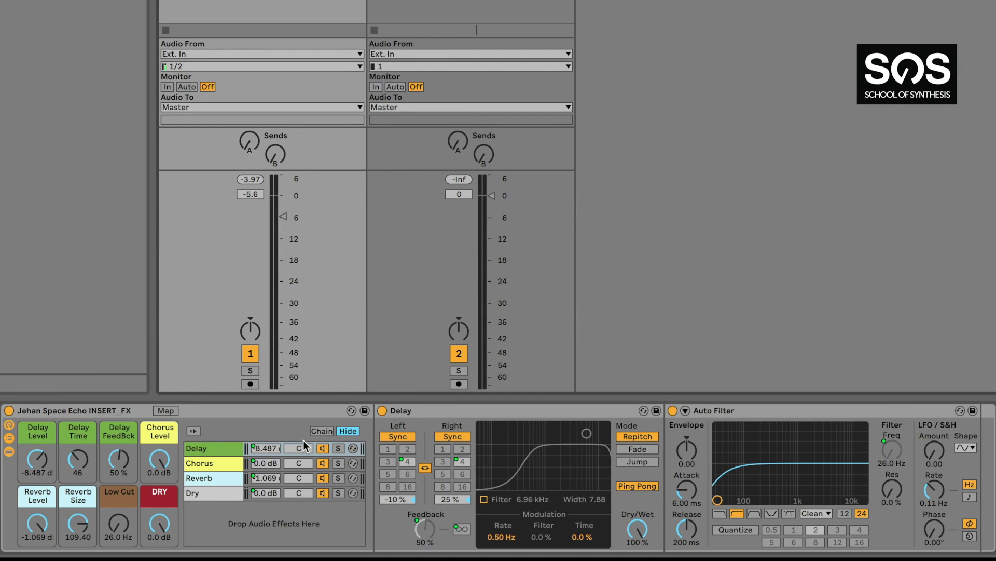
{"action": "left_click", "coordinate": [216, 463]}
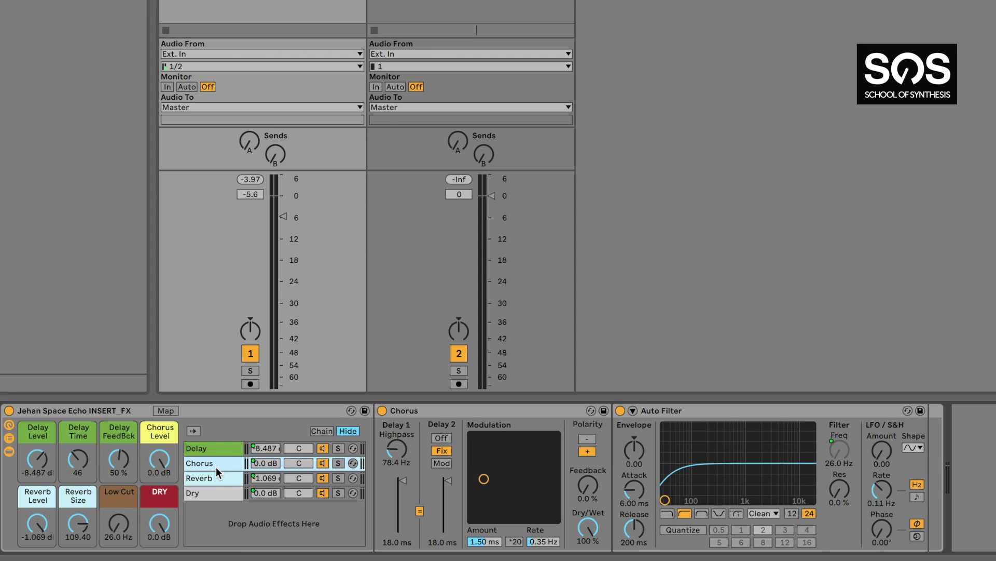
{"action": "left_click", "coordinate": [216, 475]}
{"action": "left_click", "coordinate": [213, 449]}
{"action": "left_click", "coordinate": [211, 478]}
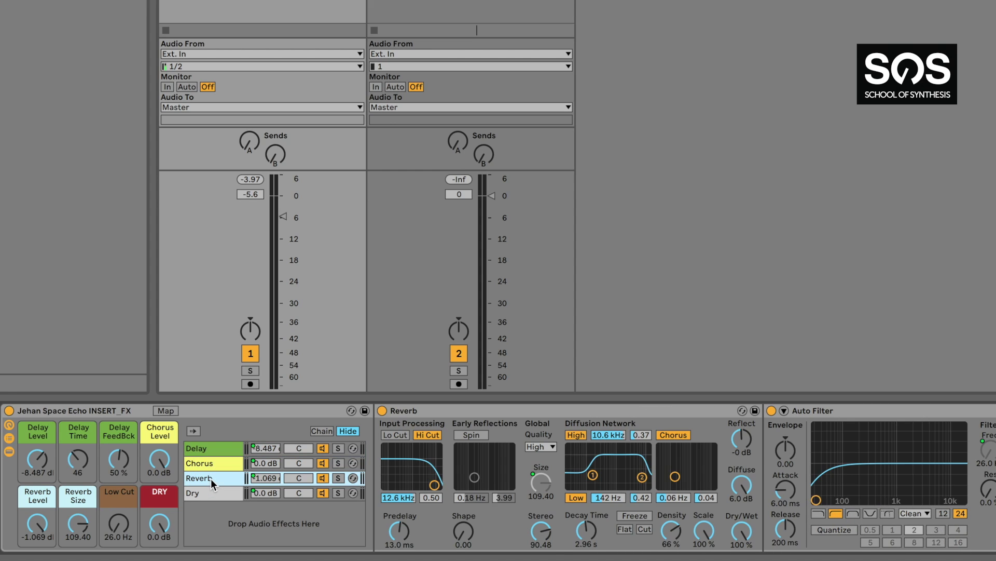
{"action": "left_click", "coordinate": [826, 413]}
{"action": "left_click", "coordinate": [223, 463]}
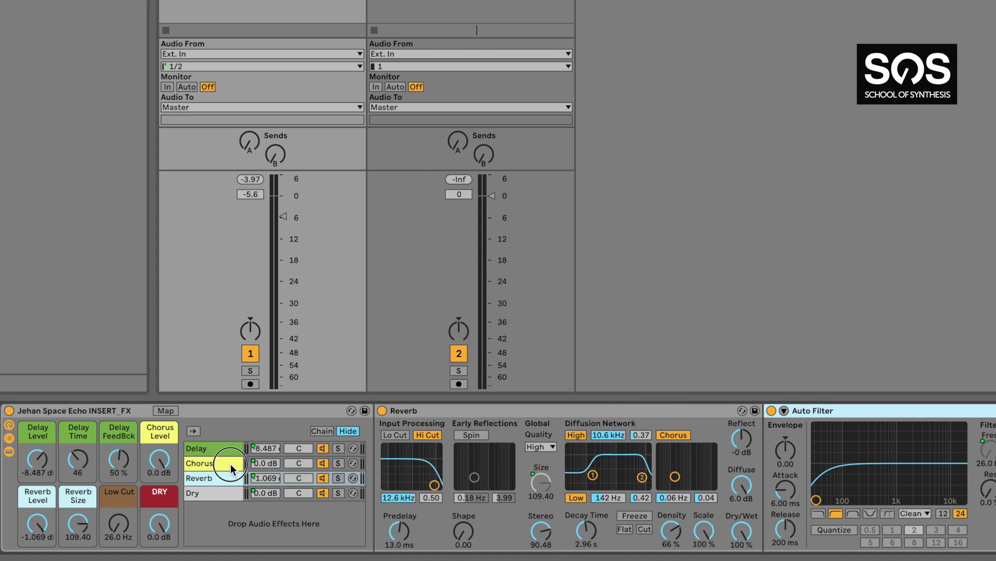
{"action": "left_click", "coordinate": [222, 448]}
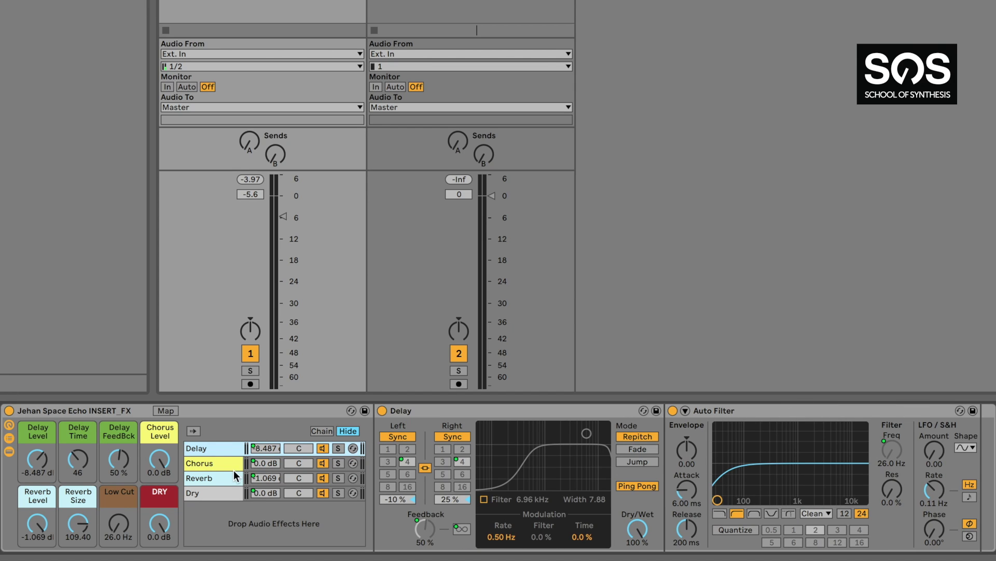
{"action": "mouse_move", "coordinate": [118, 524]}
{"action": "left_mouse_down"}
{"action": "mouse_move", "coordinate": [118, 485]}
{"action": "mouse_move", "coordinate": [123, 520]}
{"action": "left_mouse_up"}
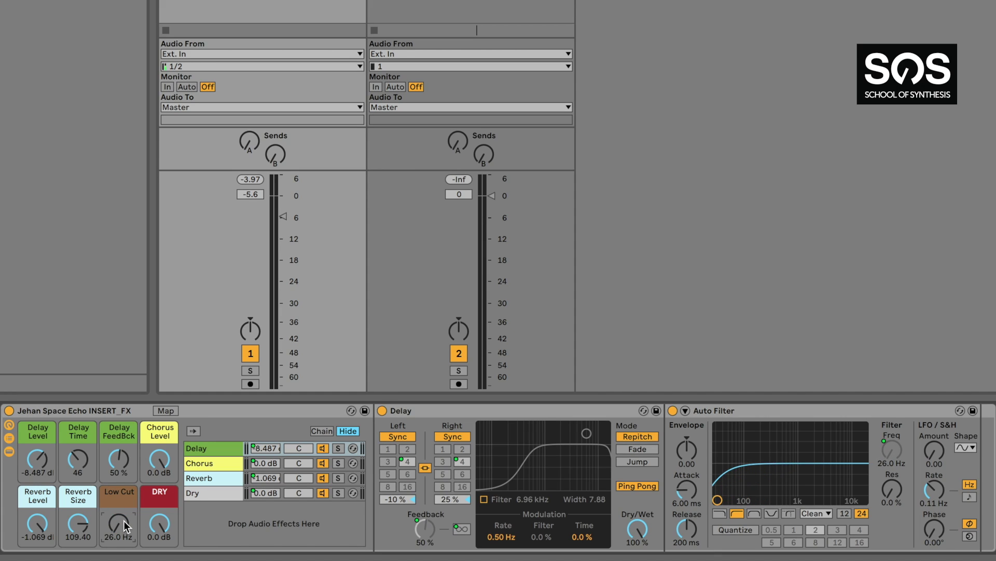
Raise the Low Cut macro to 168 Hz and turn on the rack's Map mode
{"action": "left_click_drag", "start_coordinate": [123, 520], "coordinate": [124, 506]}
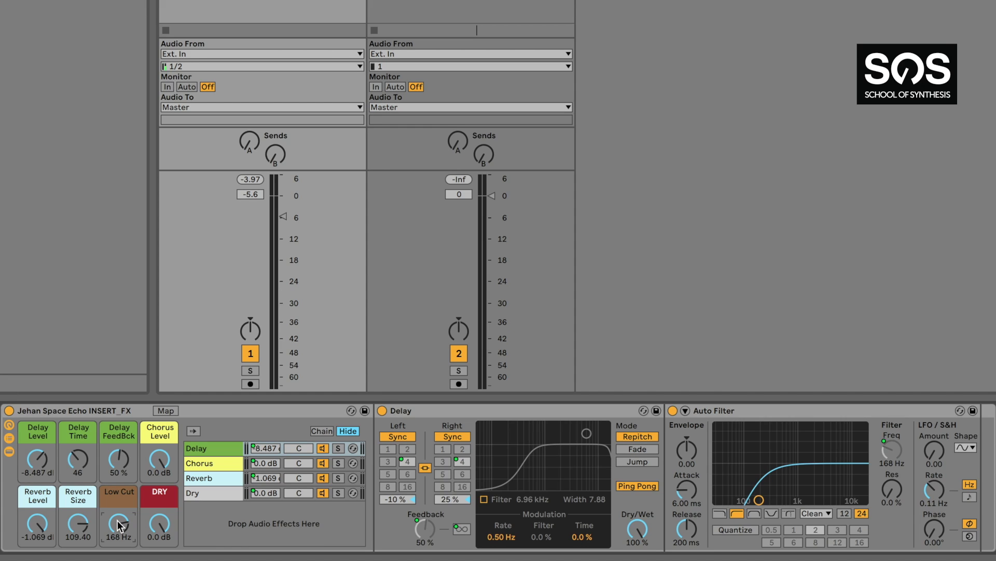
{"action": "left_click", "coordinate": [161, 413]}
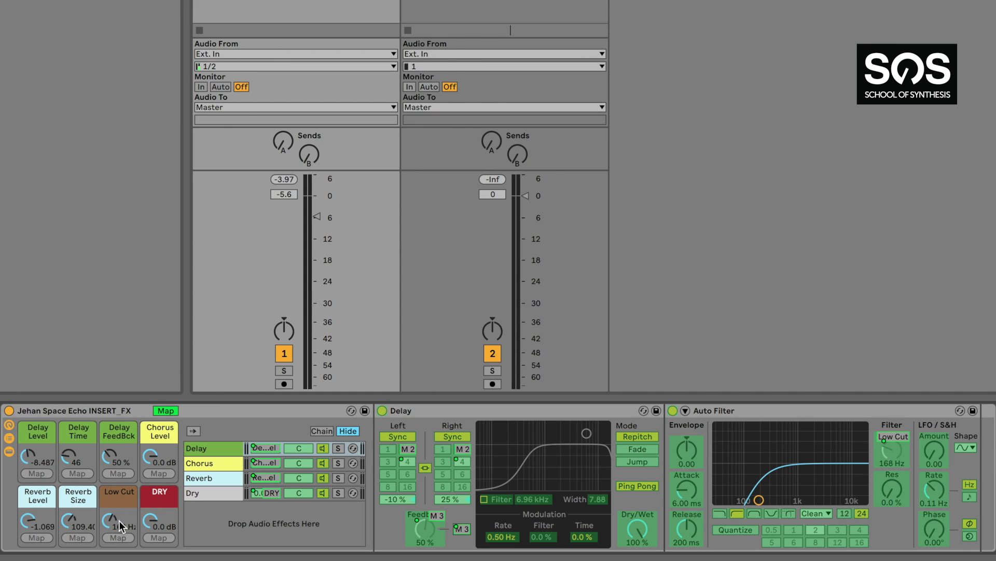
Toggle Map mode off and on to show Low Cut's 26.0–300 Hz Auto Filter mappings
{"action": "left_click", "coordinate": [163, 409]}
{"action": "left_click", "coordinate": [163, 410]}
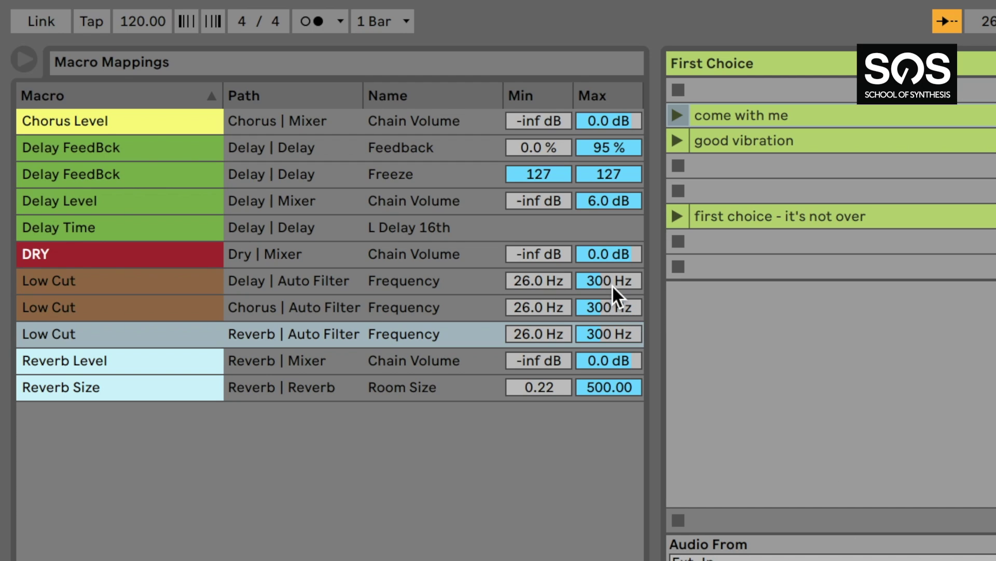
{"action": "left_click_drag", "start_coordinate": [600, 331], "coordinate": [600, 260]}
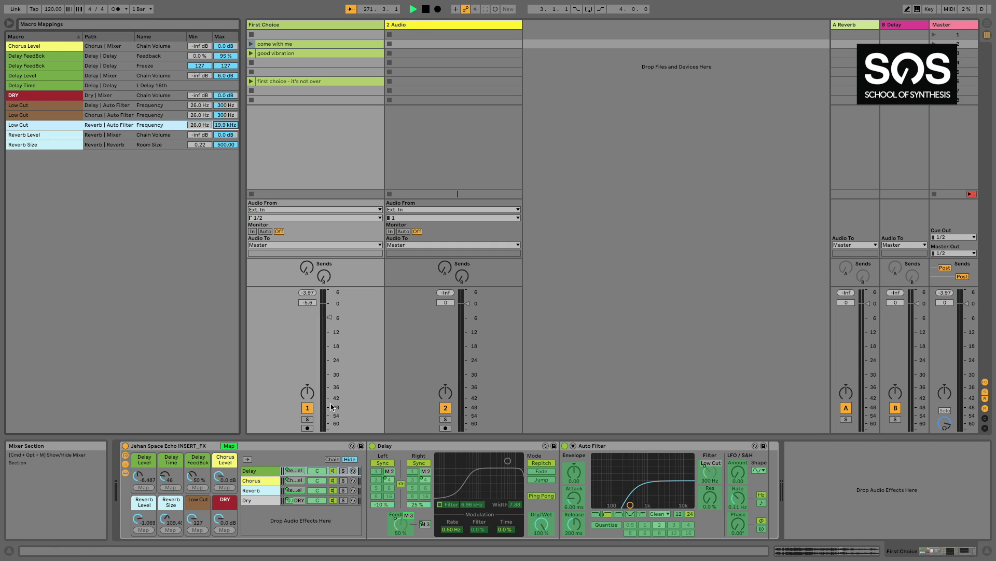
{"action": "left_click", "coordinate": [193, 519]}
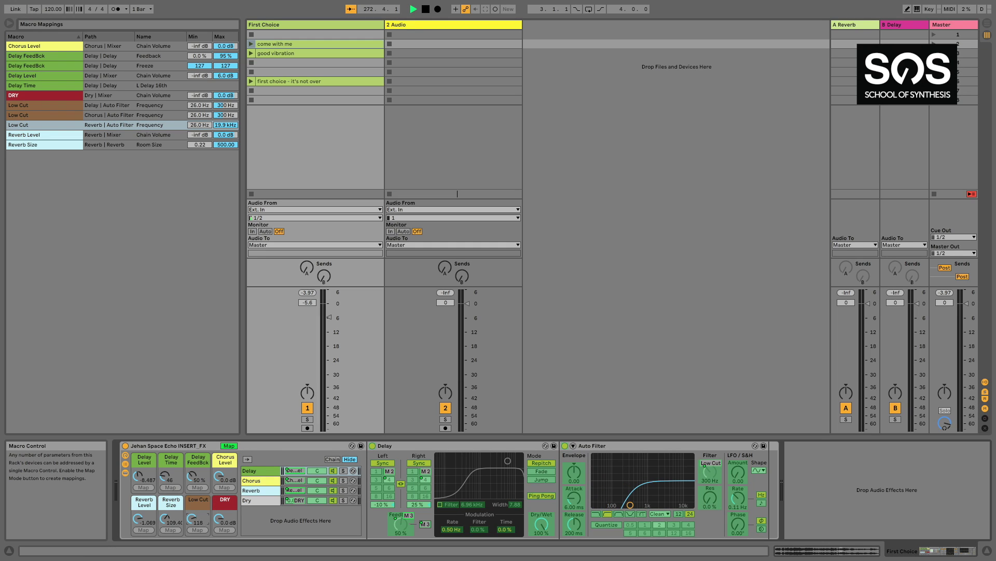
{"action": "left_click", "coordinate": [251, 490]}
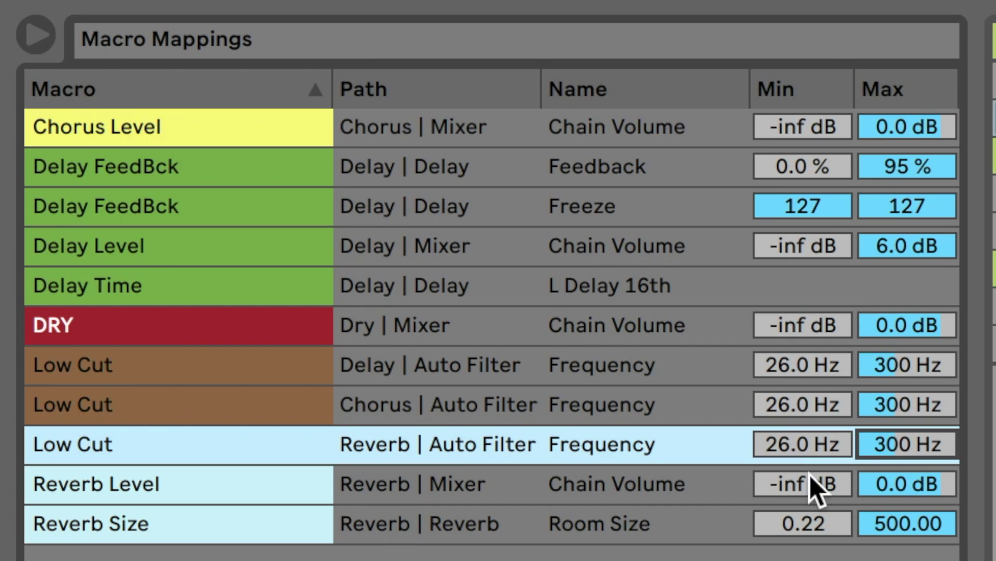
{"action": "left_click", "coordinate": [501, 209]}
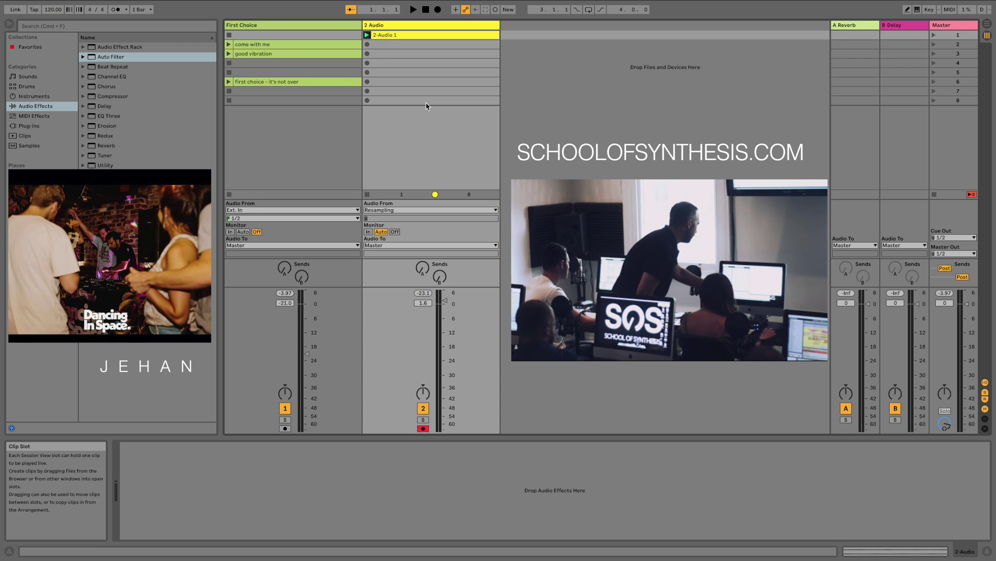
Select the First Choice track and briefly show its rack devices and macro mappings before hiding them
{"action": "left_click", "coordinate": [291, 167]}
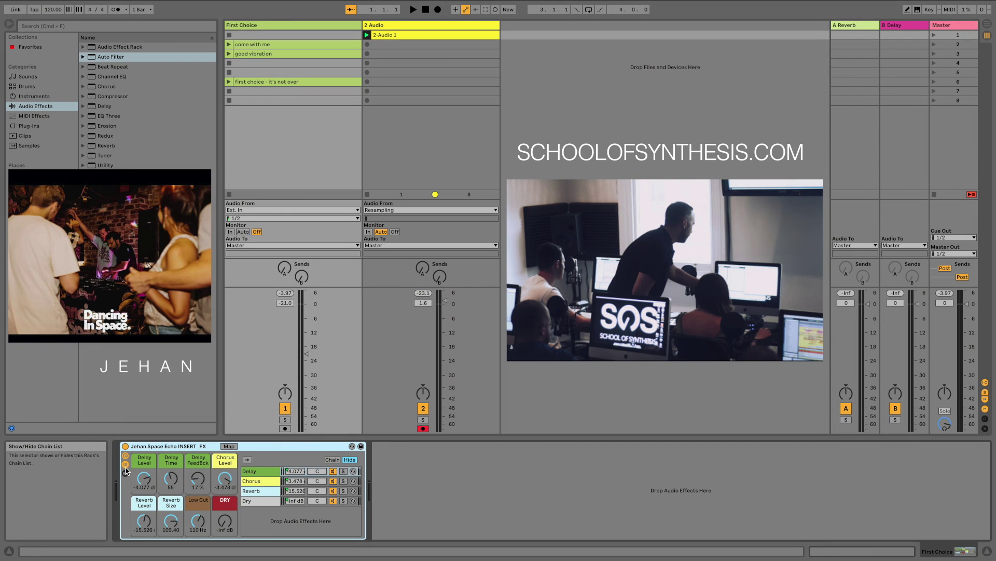
{"action": "left_click", "coordinate": [125, 472]}
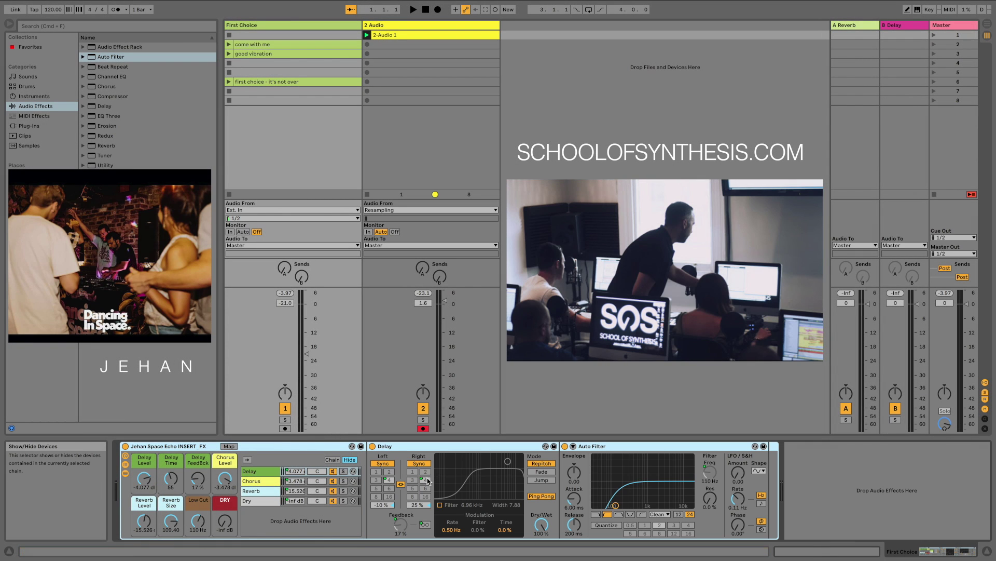
{"action": "left_click", "coordinate": [229, 446]}
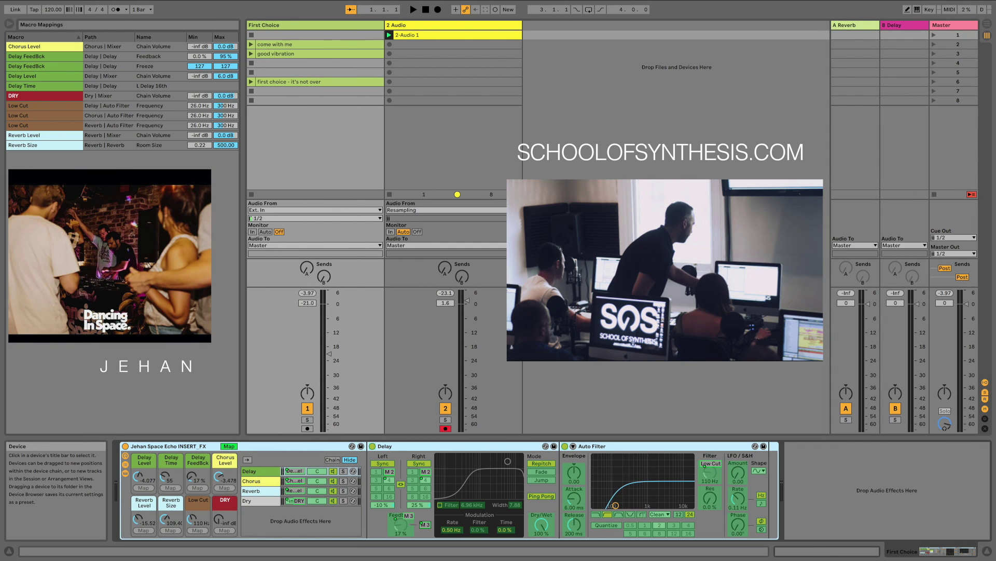
{"action": "left_click", "coordinate": [125, 472]}
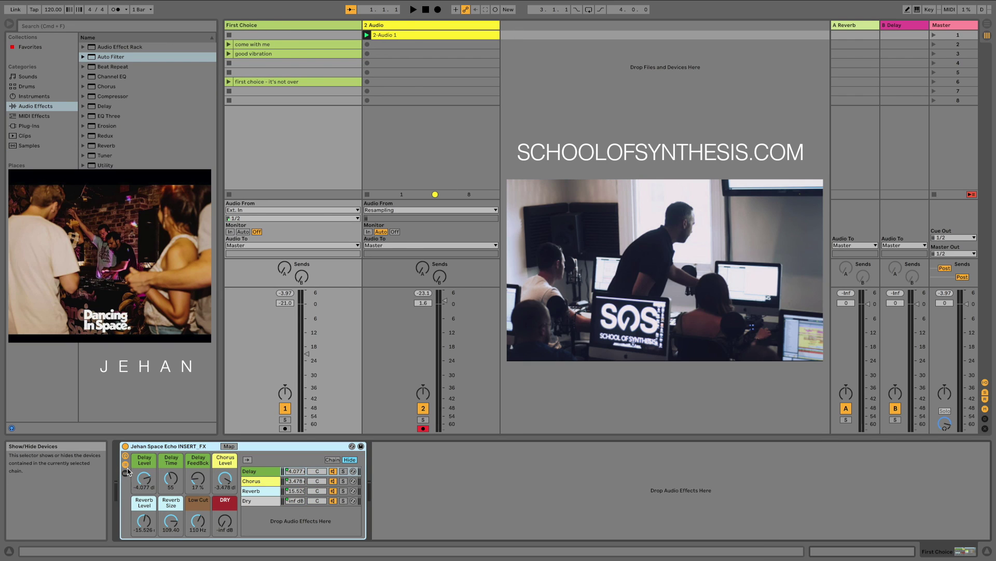